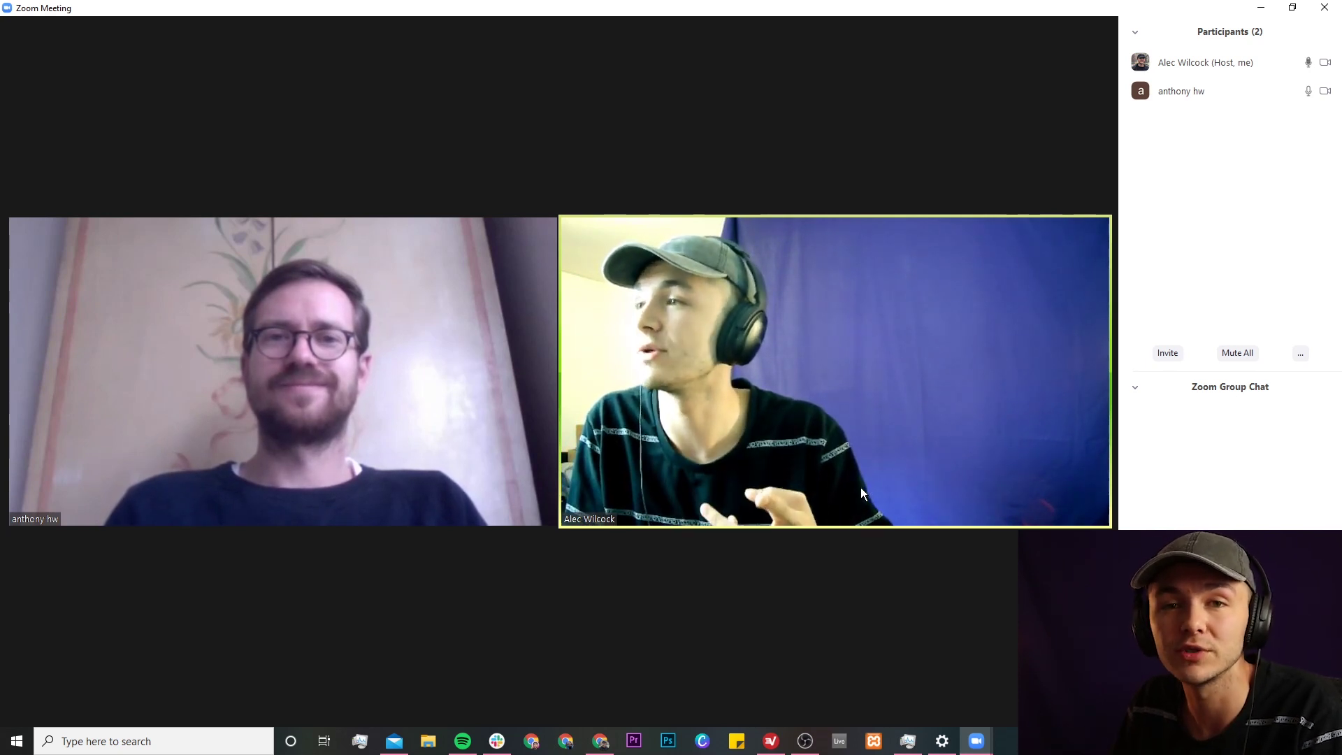
# Step: Record a short stretch of the meeting to this computer, pausing and then stopping the recording
pyautogui.moveTo(970, 468)
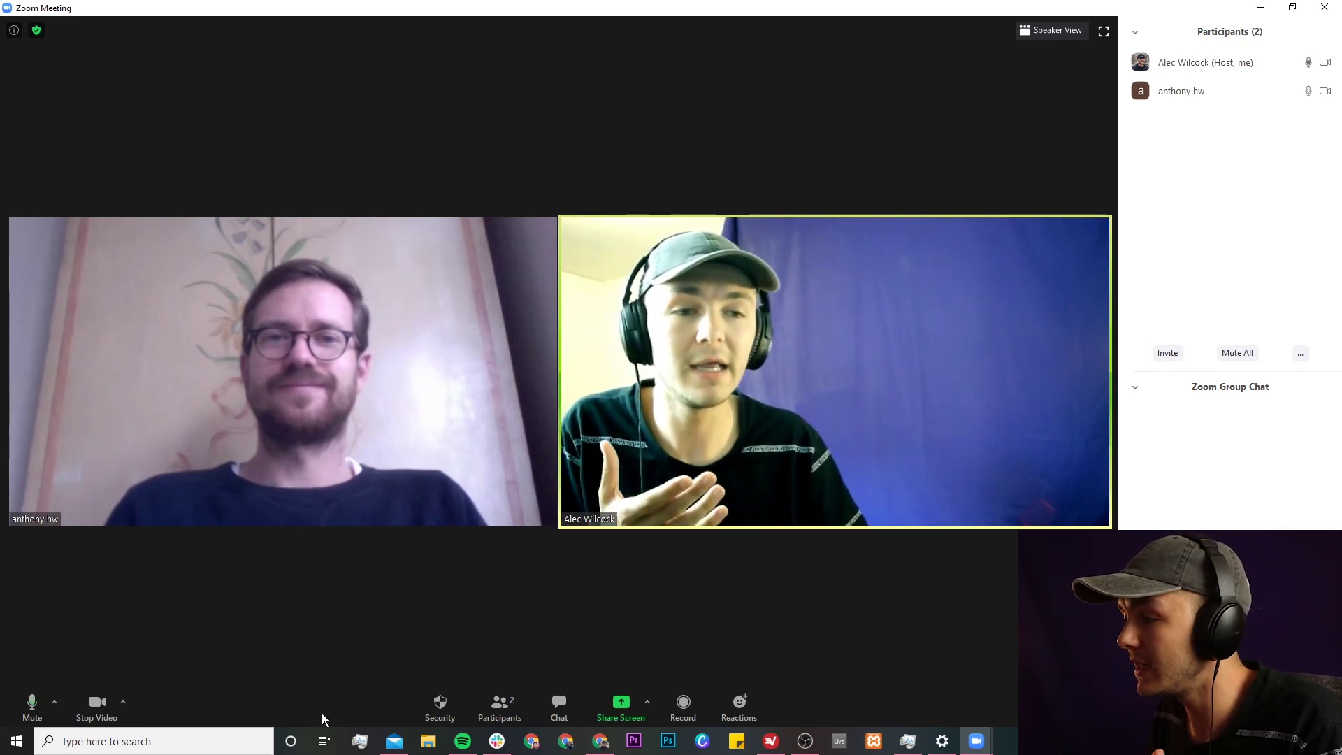
pyautogui.click(685, 704)
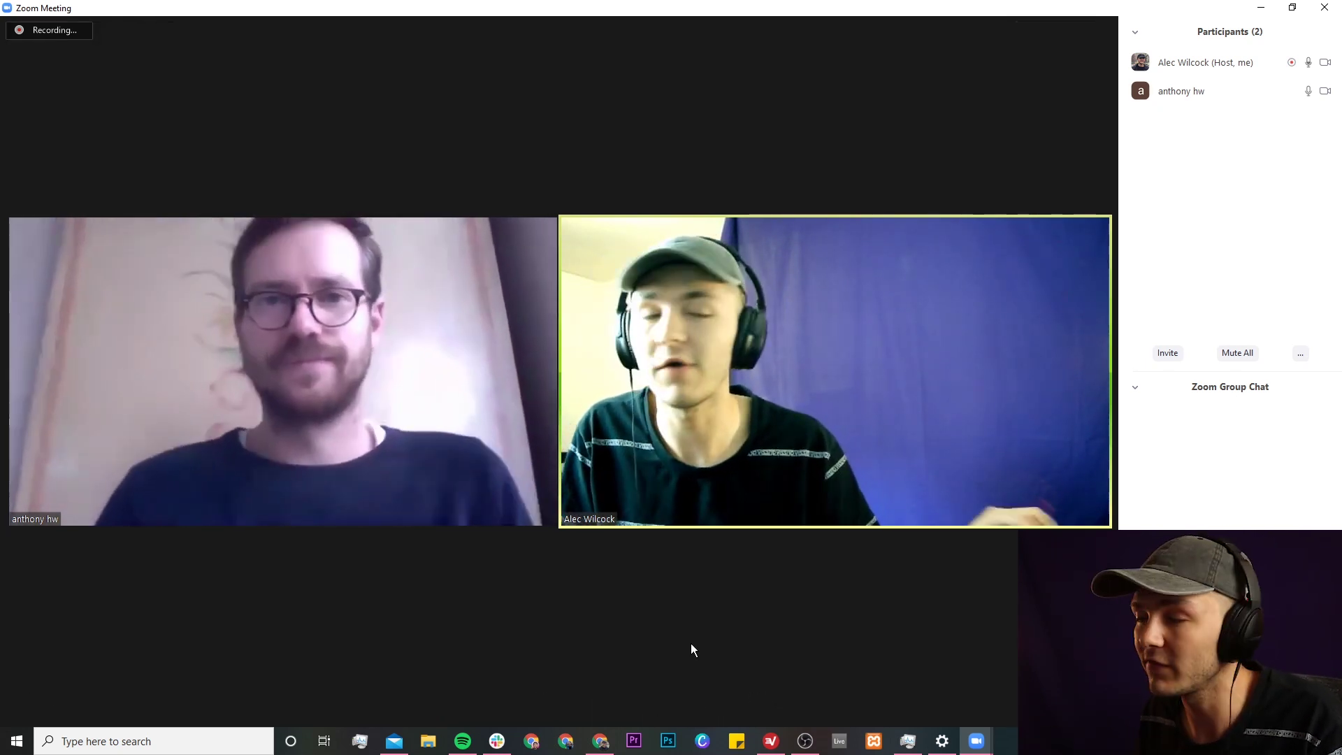
pyautogui.click(675, 699)
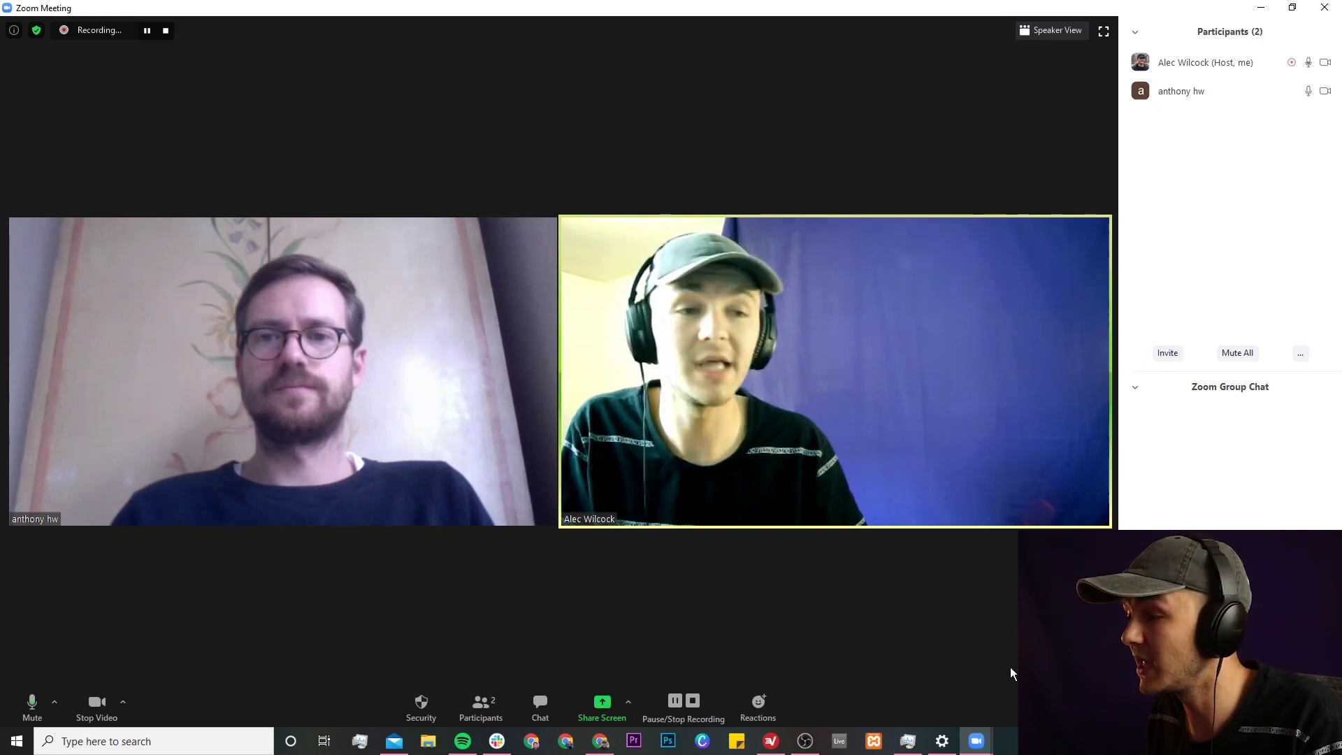
pyautogui.click(695, 700)
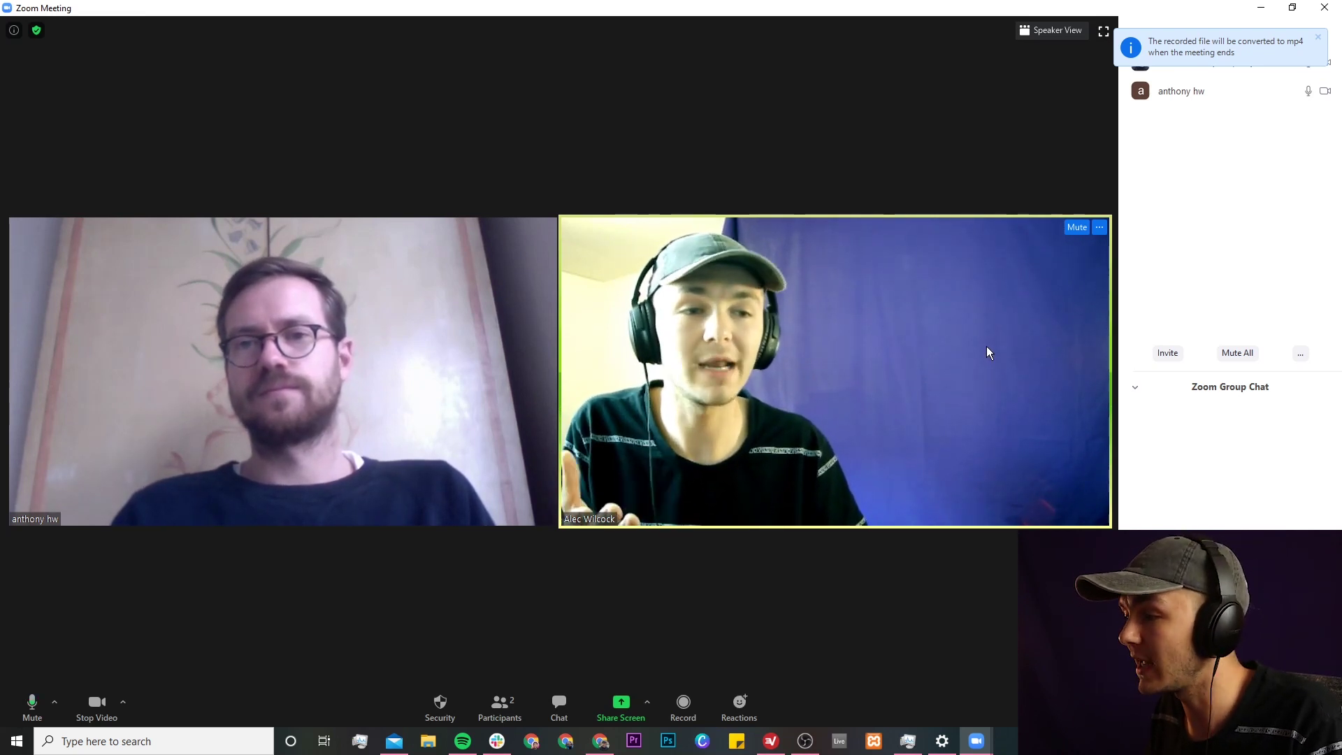
# Step: Make the other participant the meeting host
pyautogui.moveTo(1233, 98)
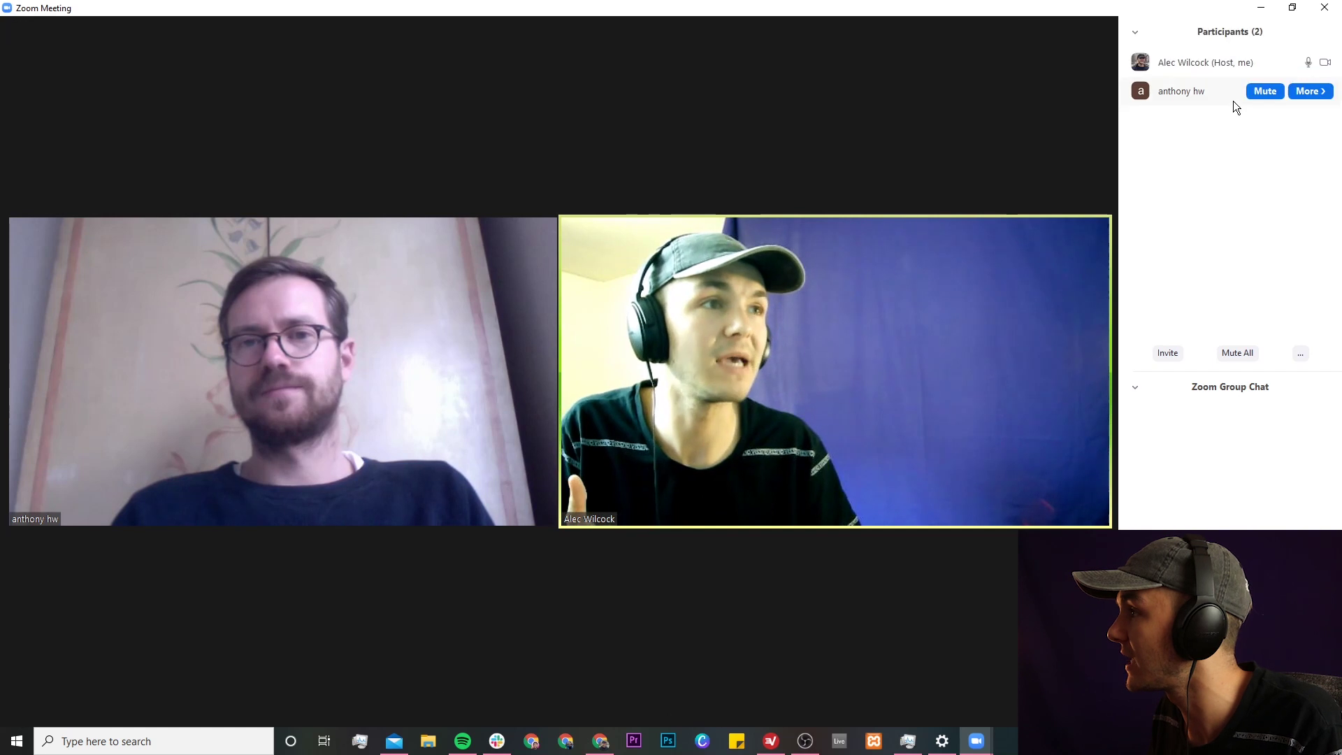
pyautogui.click(1313, 90)
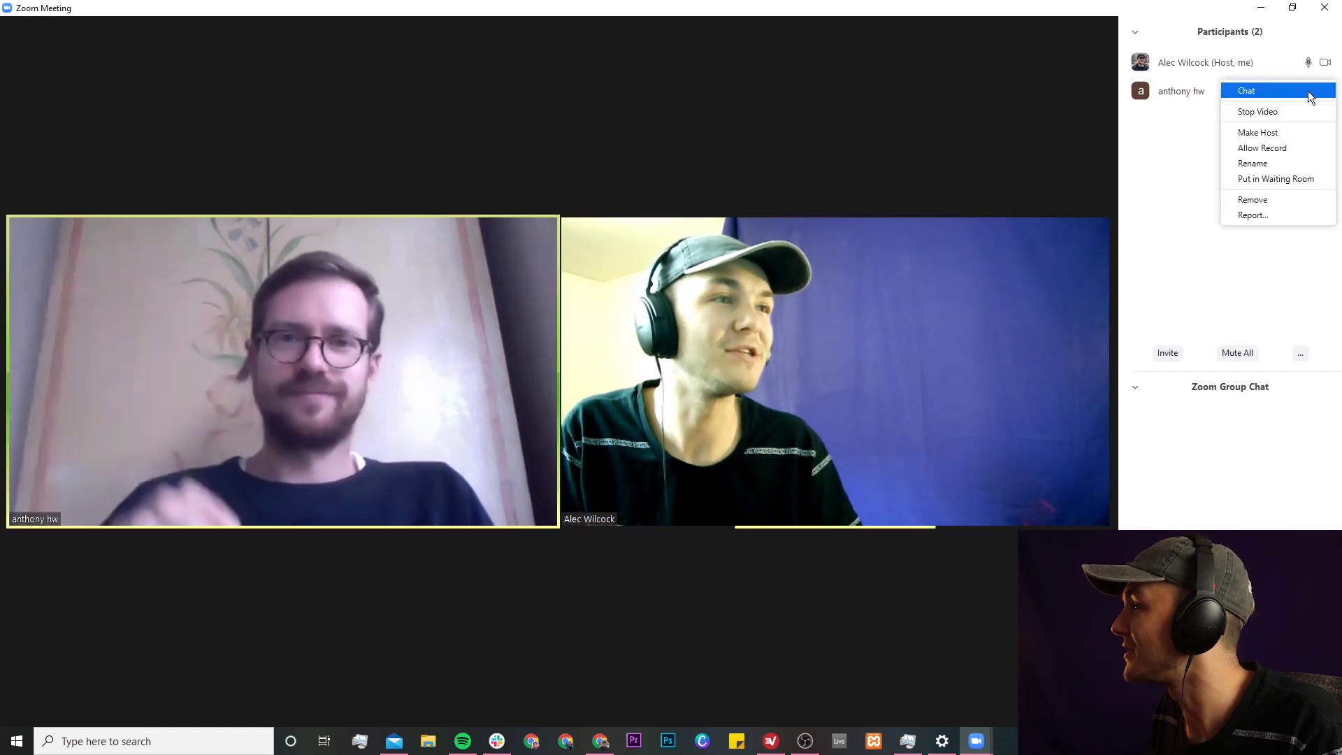
pyautogui.click(1258, 133)
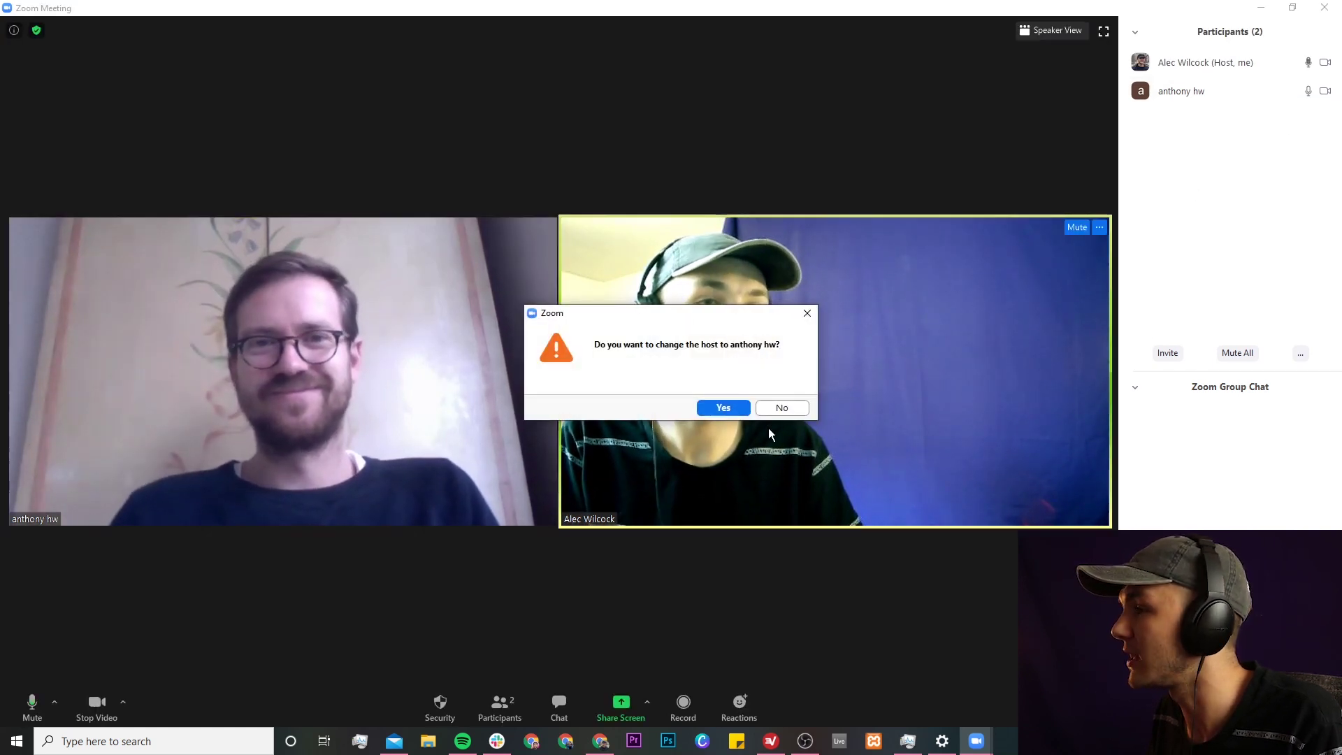
pyautogui.click(723, 408)
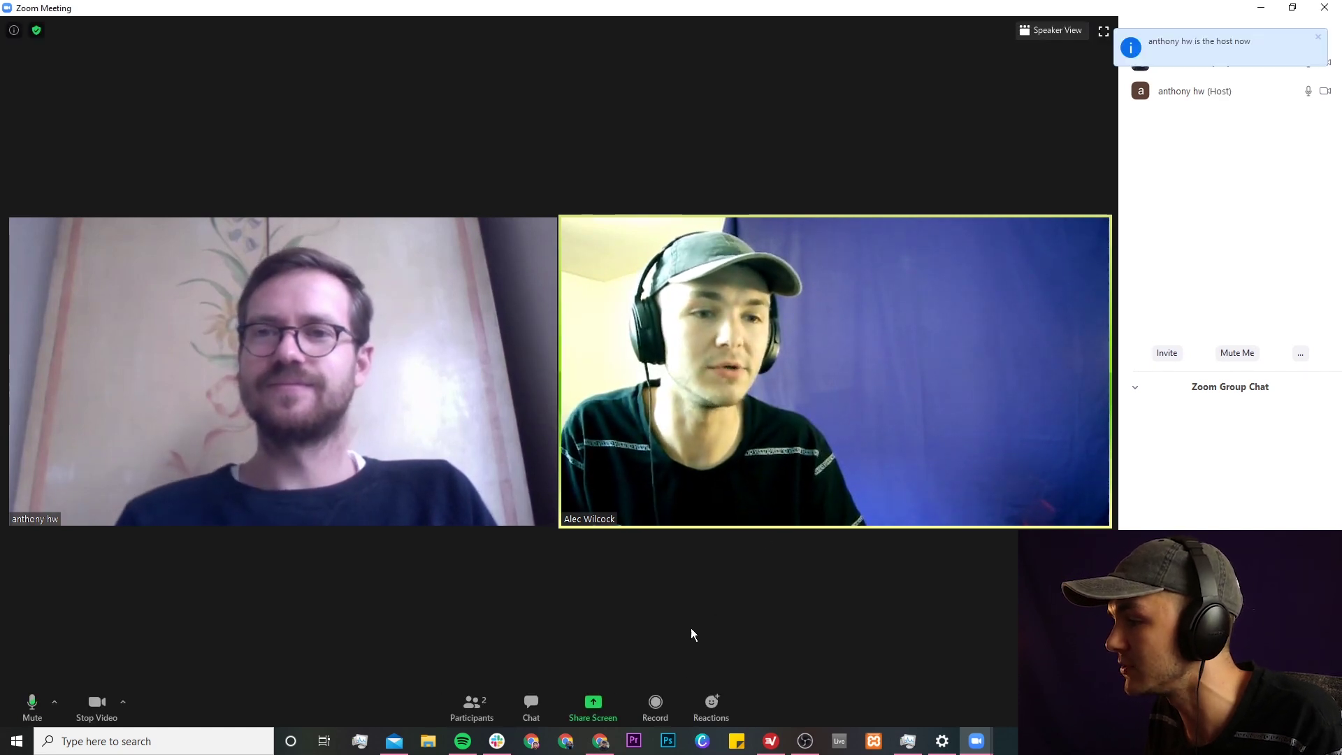
# Step: Attempt recording twice, dismissing the permission warning until the host allows it
pyautogui.click(657, 707)
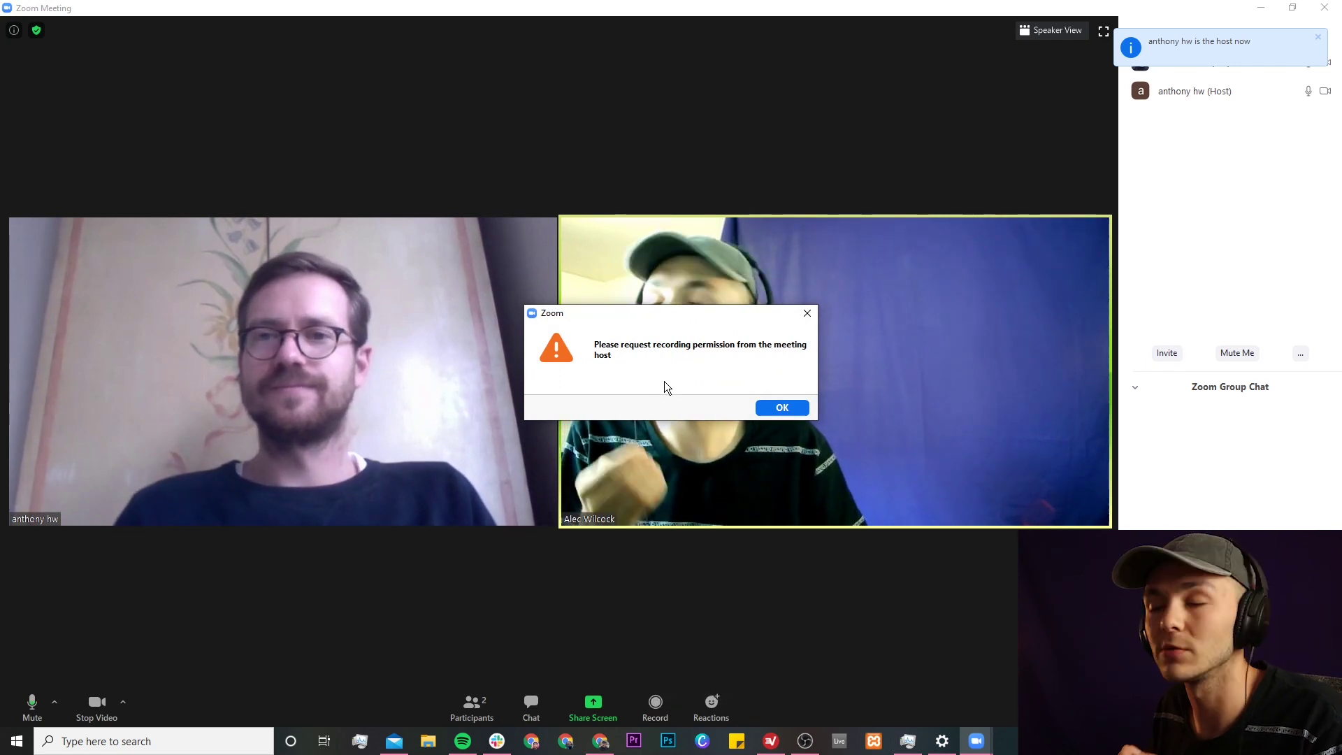
pyautogui.click(780, 408)
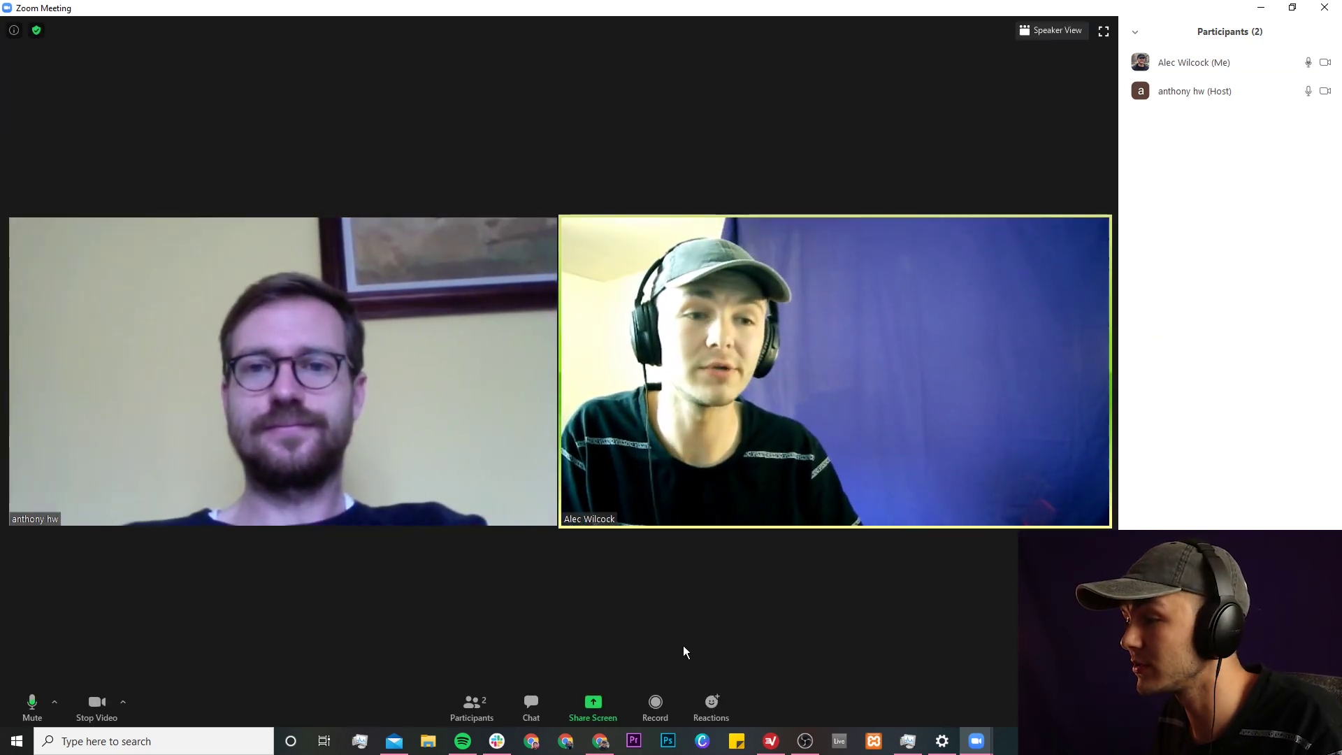
pyautogui.click(655, 703)
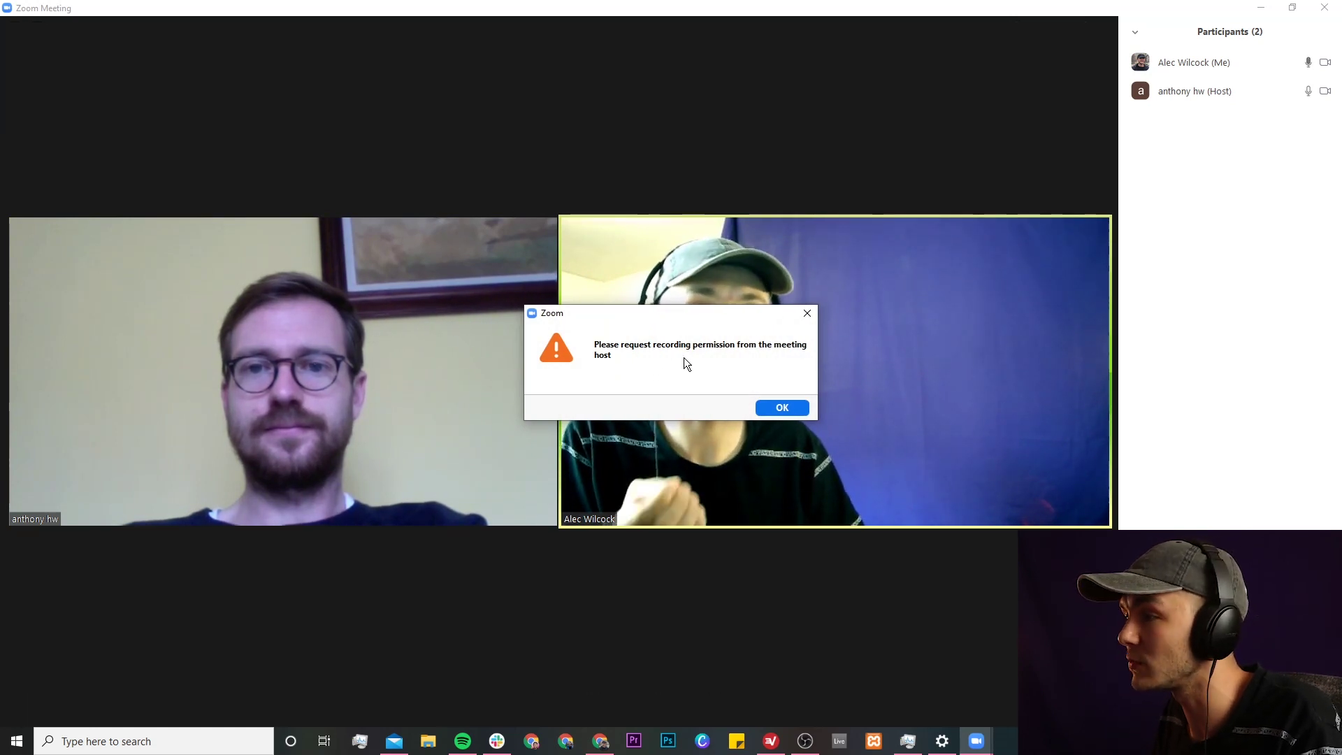
pyautogui.click(780, 408)
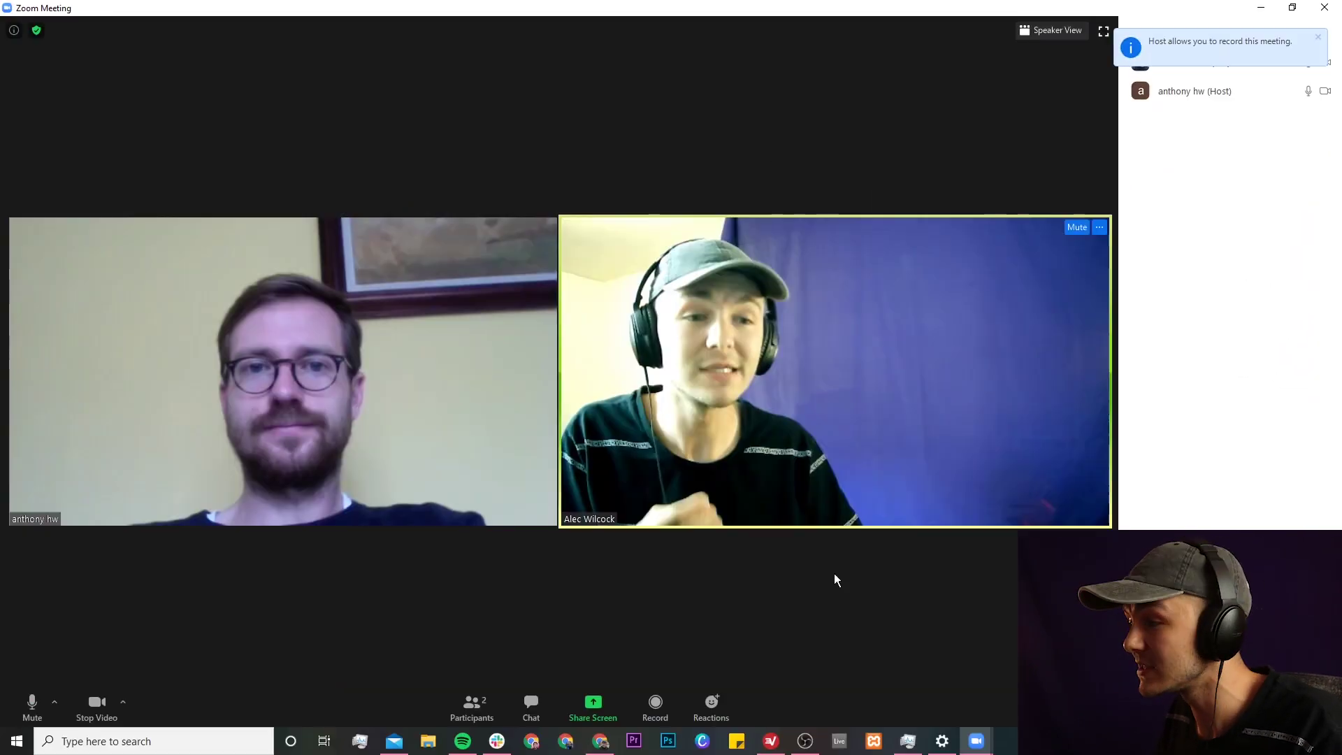
# Step: Record the call as a participant, then move the leave-meeting dialog to watch the mp4 conversion
pyautogui.click(656, 704)
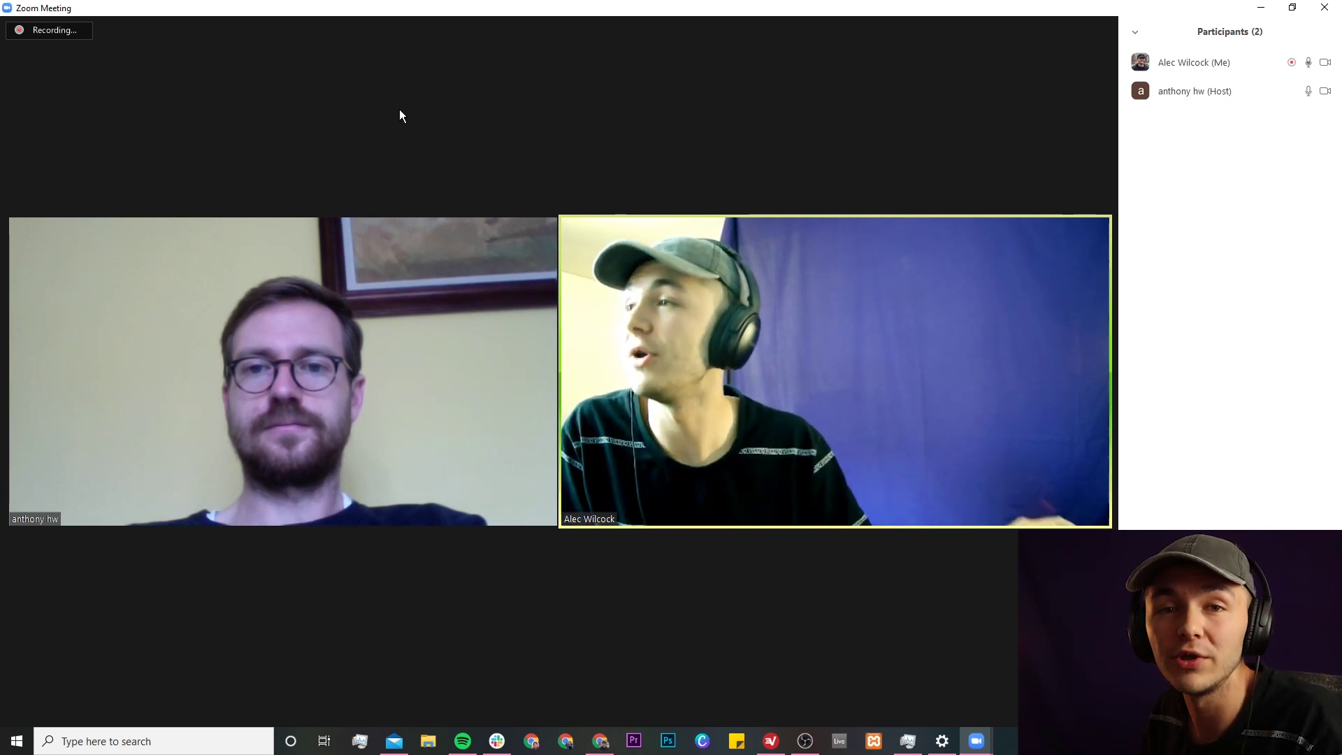
pyautogui.moveTo(664, 345)
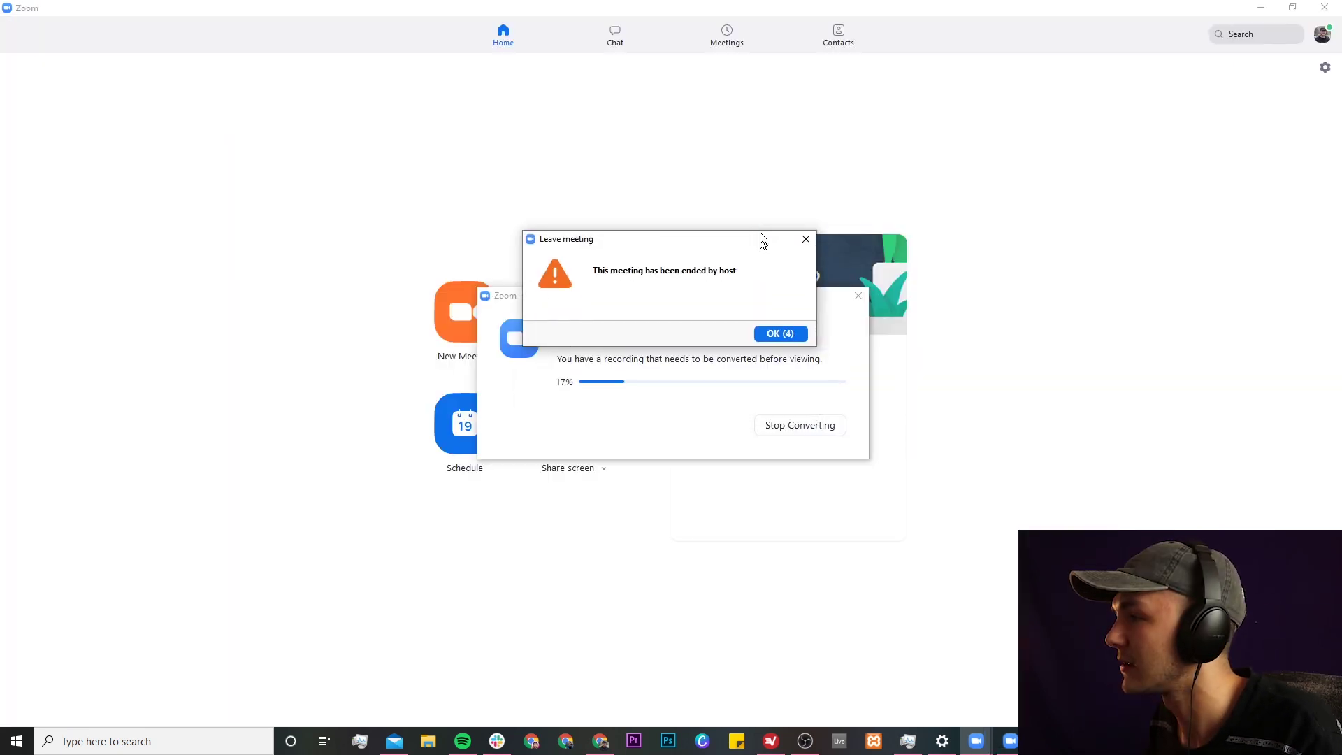
pyautogui.moveTo(760, 233); pyautogui.dragTo(759, 148)
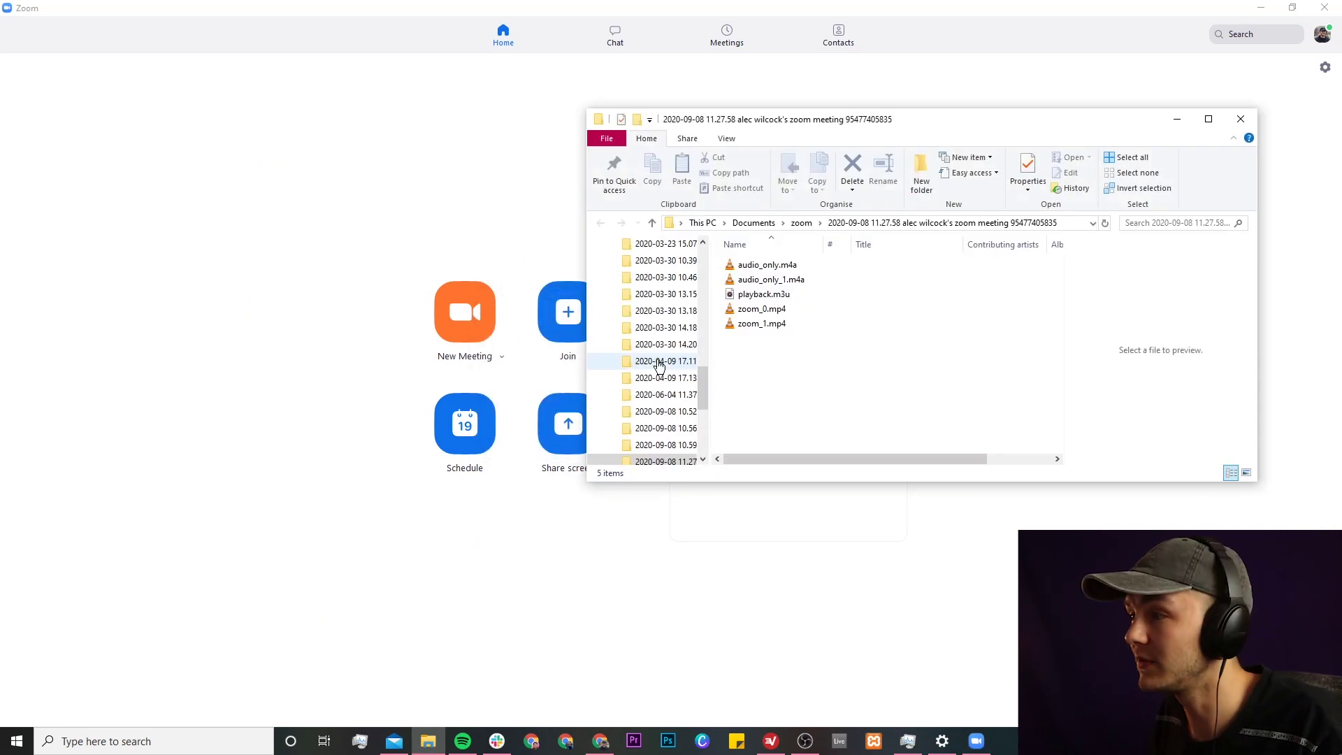
# Step: Move the Explorer window aside and play zoom_1.mp4 from the meeting folder
pyautogui.moveTo(847, 123); pyautogui.dragTo(609, 82)
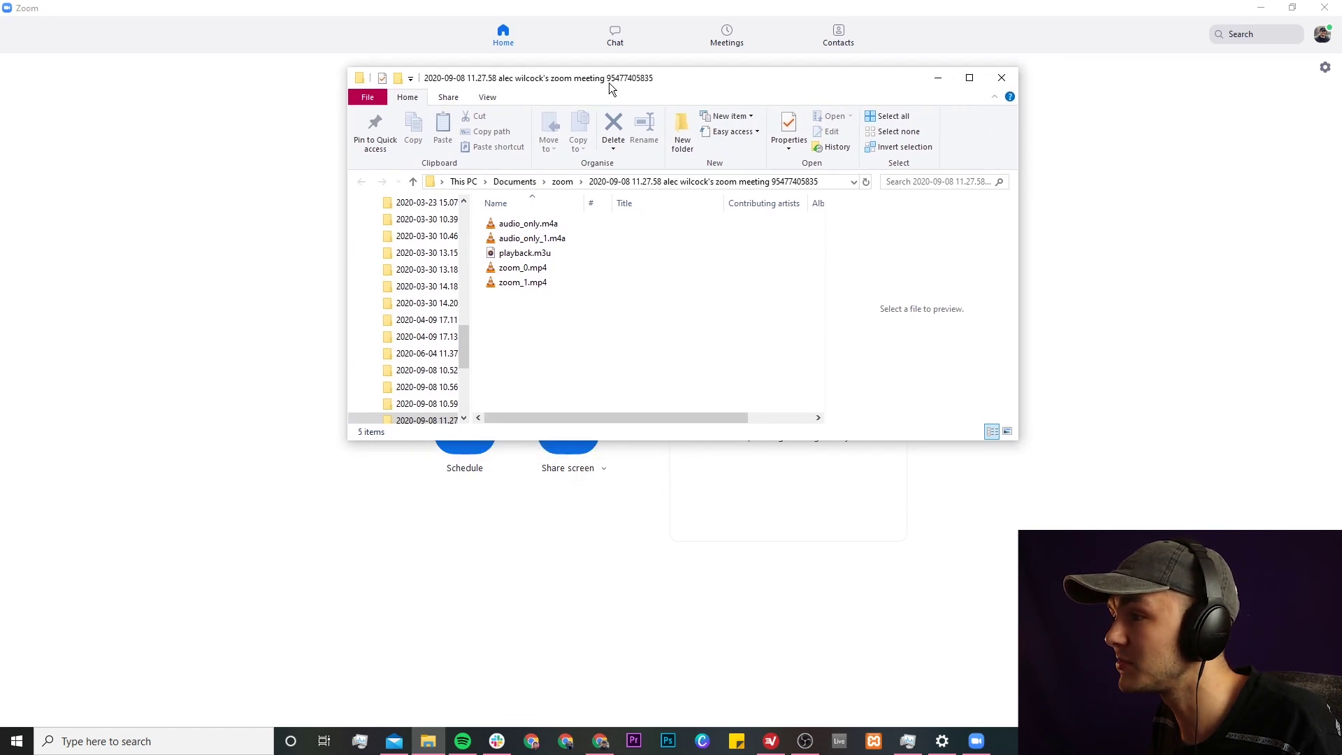
pyautogui.doubleClick(525, 283)
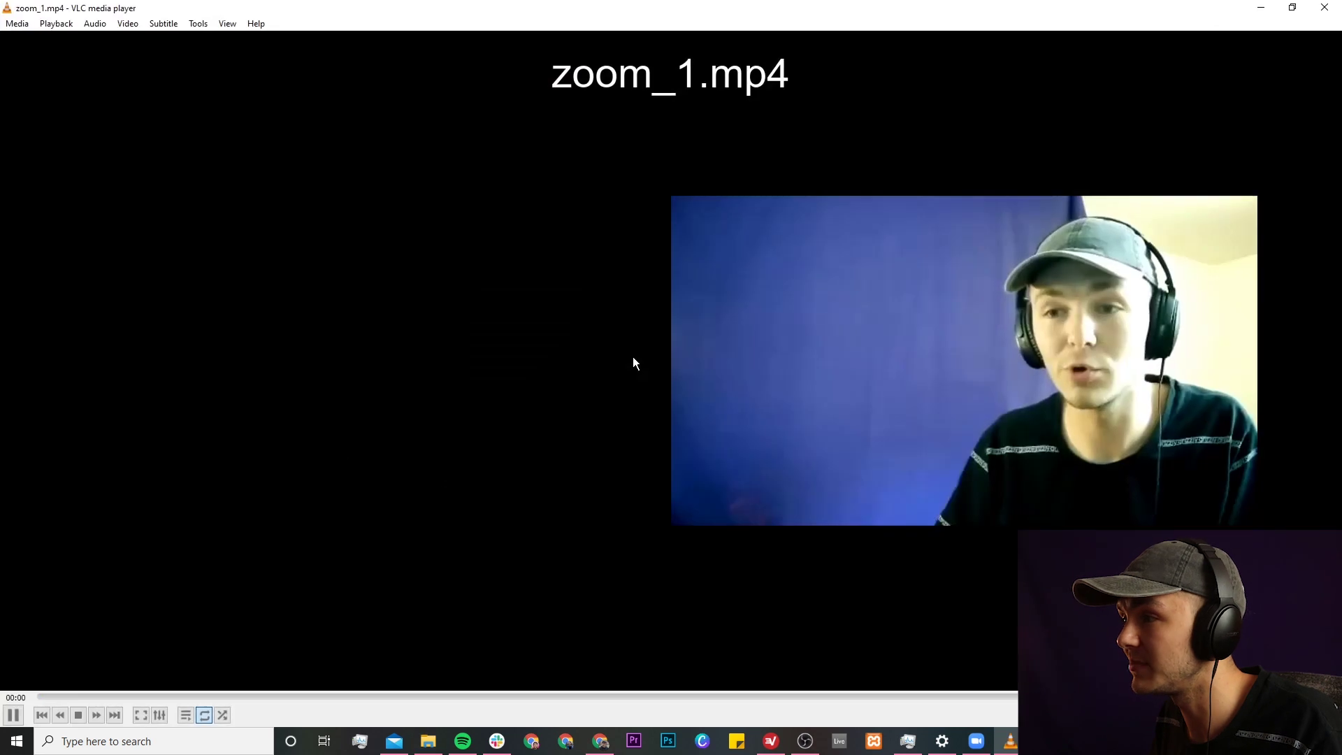
# Step: Pause zoom_1.mp4 in VLC about three seconds into playback
pyautogui.click(12, 715)
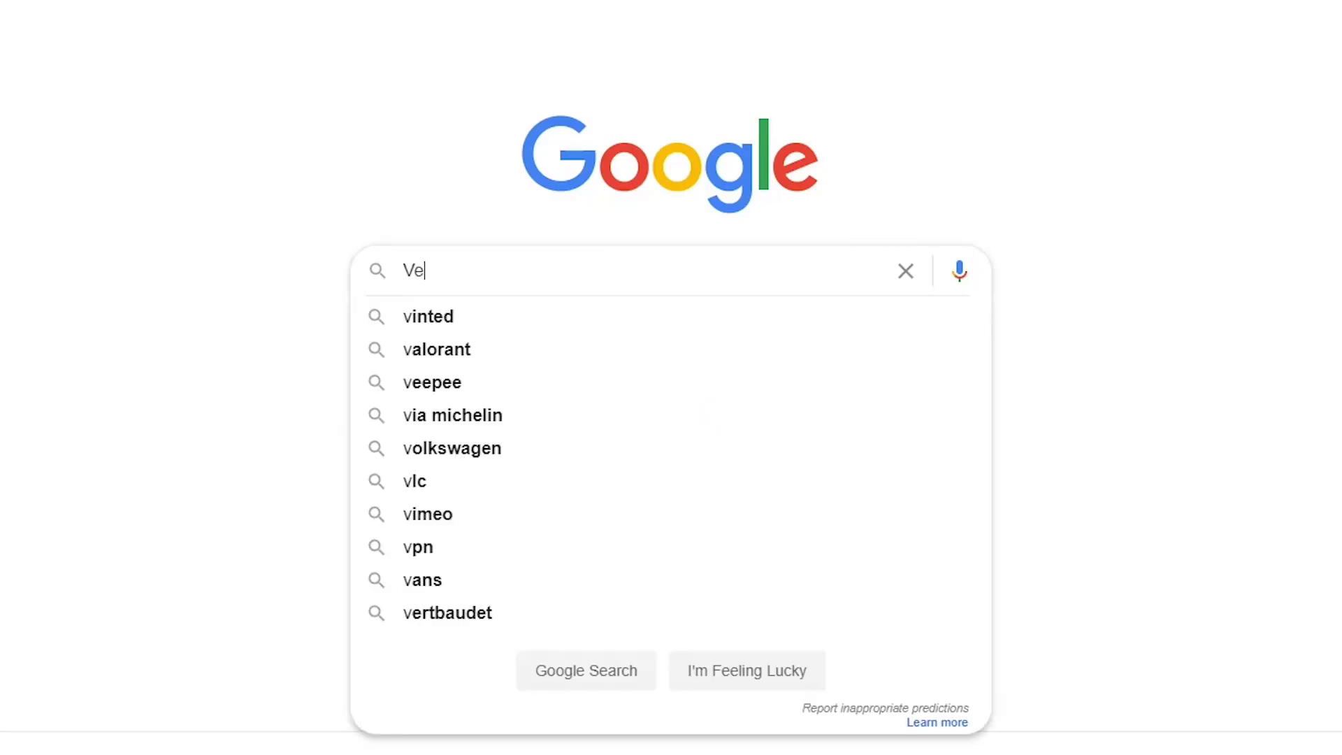
# Step: Search Google for Veed and start a new VEED project
pyautogui.write('ed')
pyautogui.press('Return')
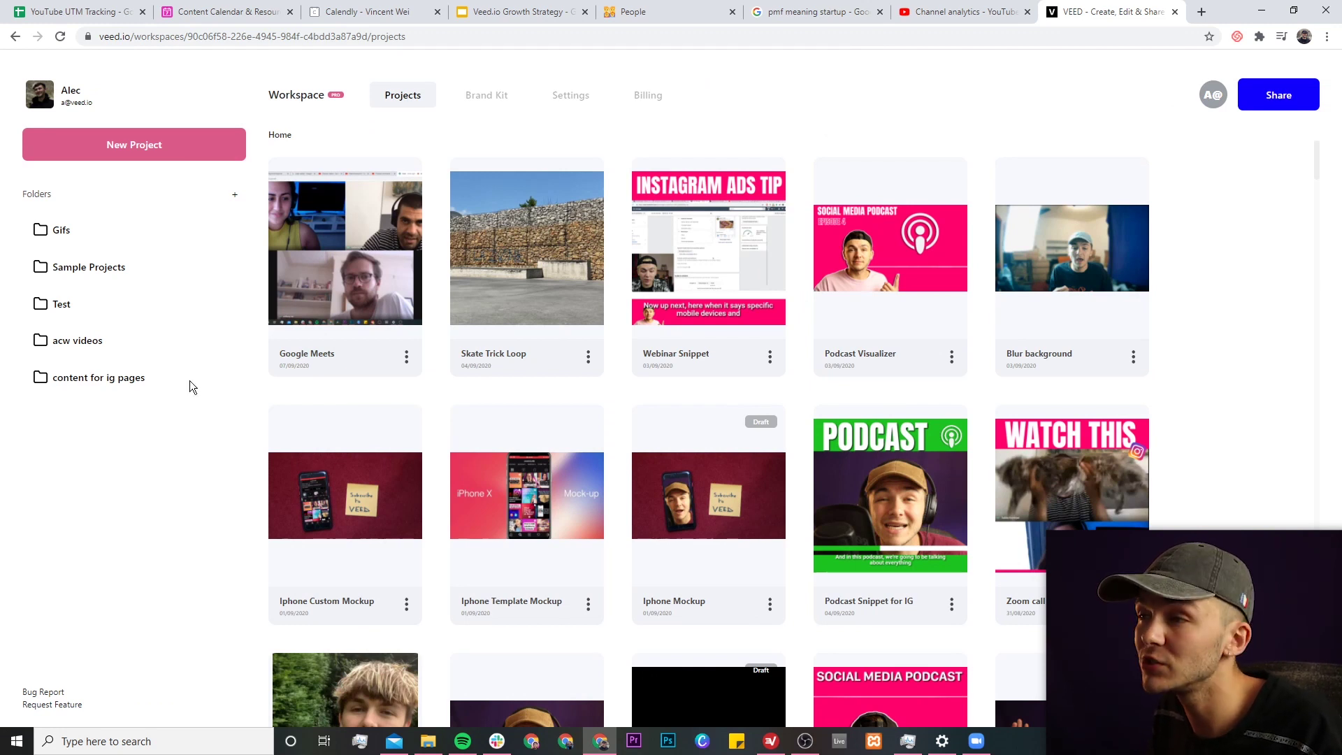
pyautogui.click(145, 150)
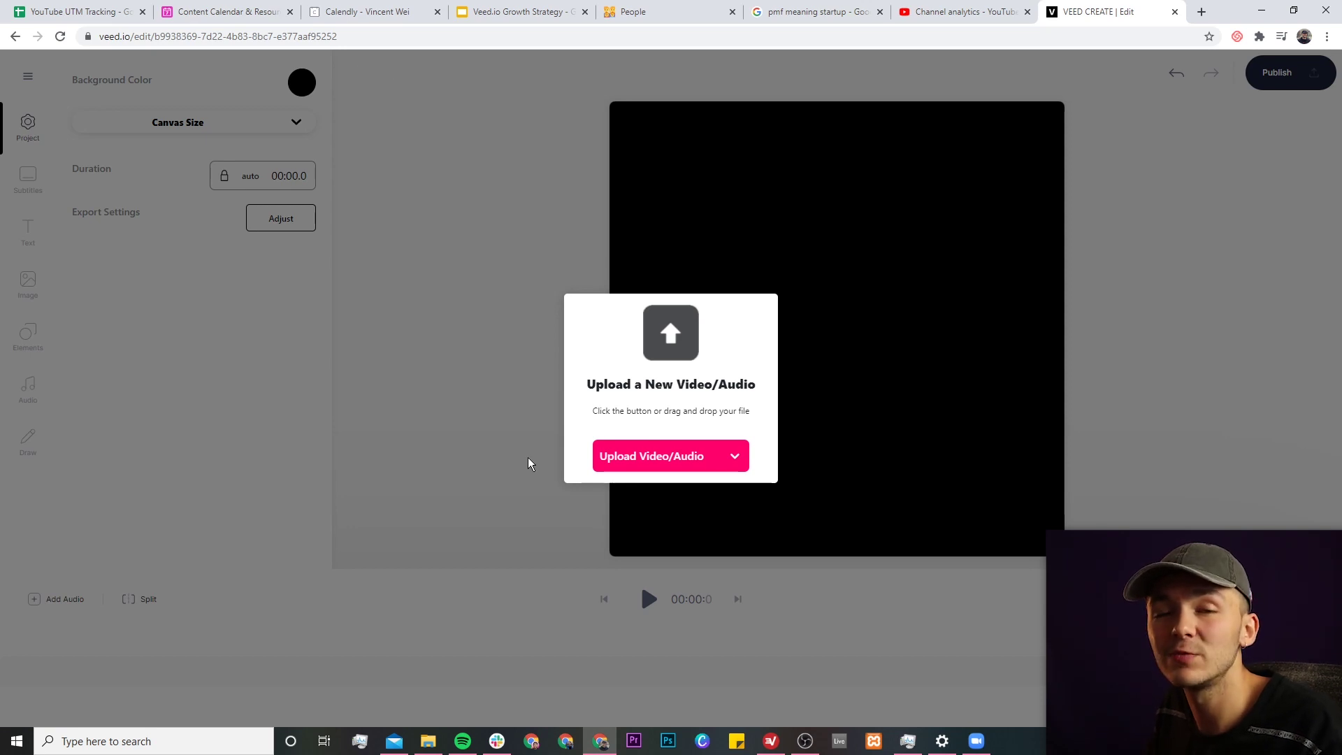
# Step: Upload the zoom_1.mp4 recording into the project
pyautogui.click(647, 464)
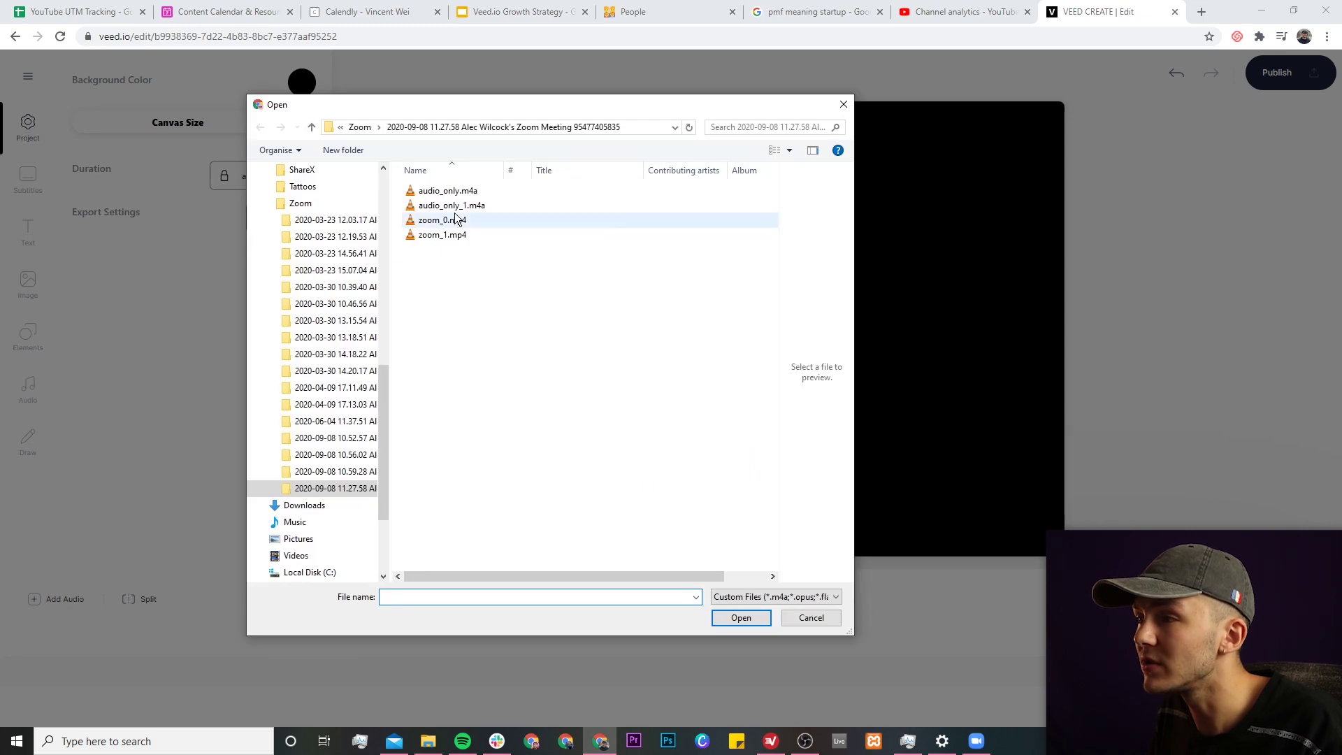
pyautogui.click(459, 239)
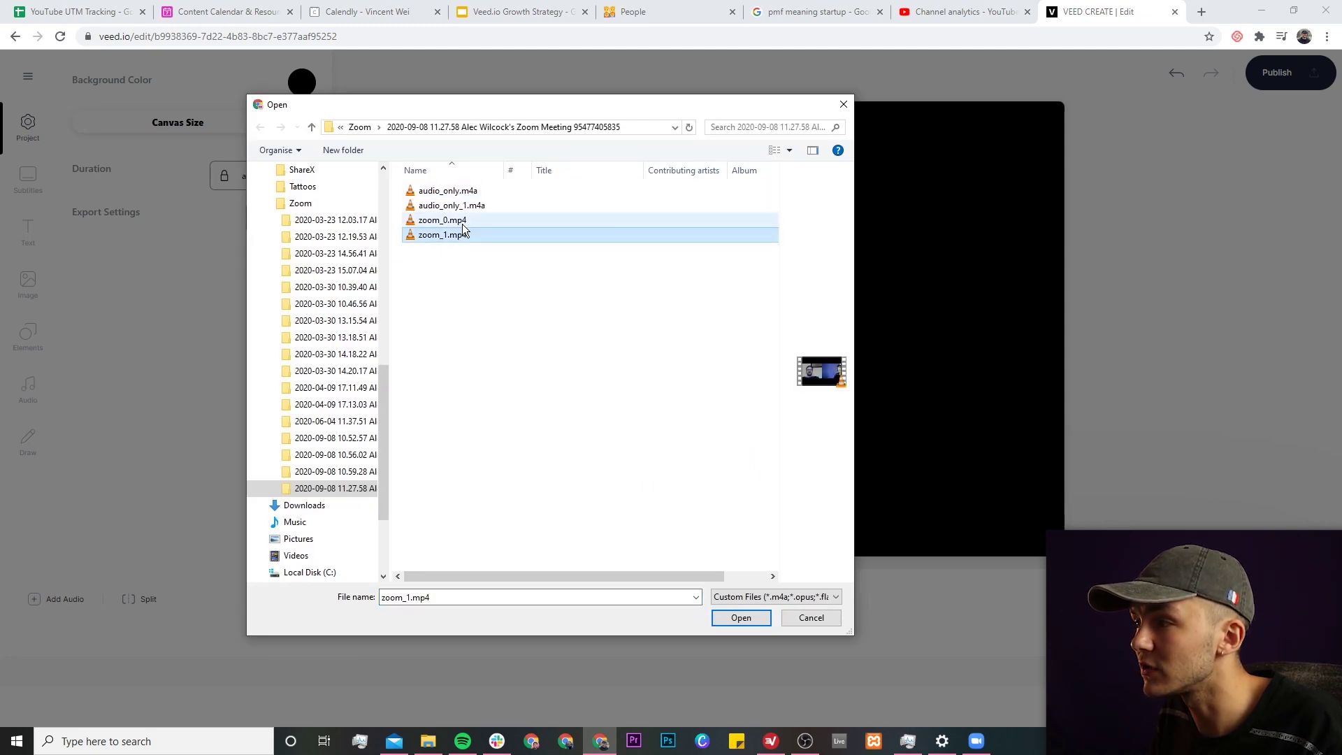
pyautogui.click(750, 622)
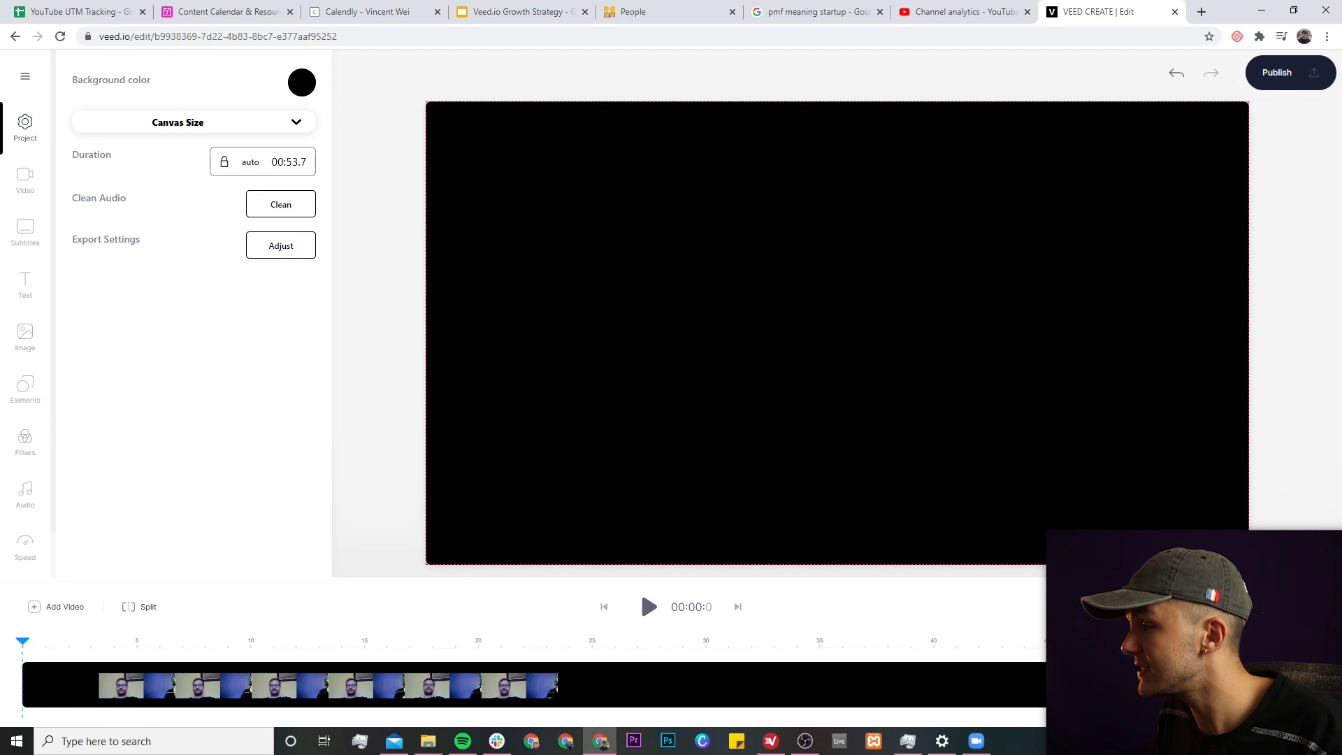
pyautogui.click(1237, 650)
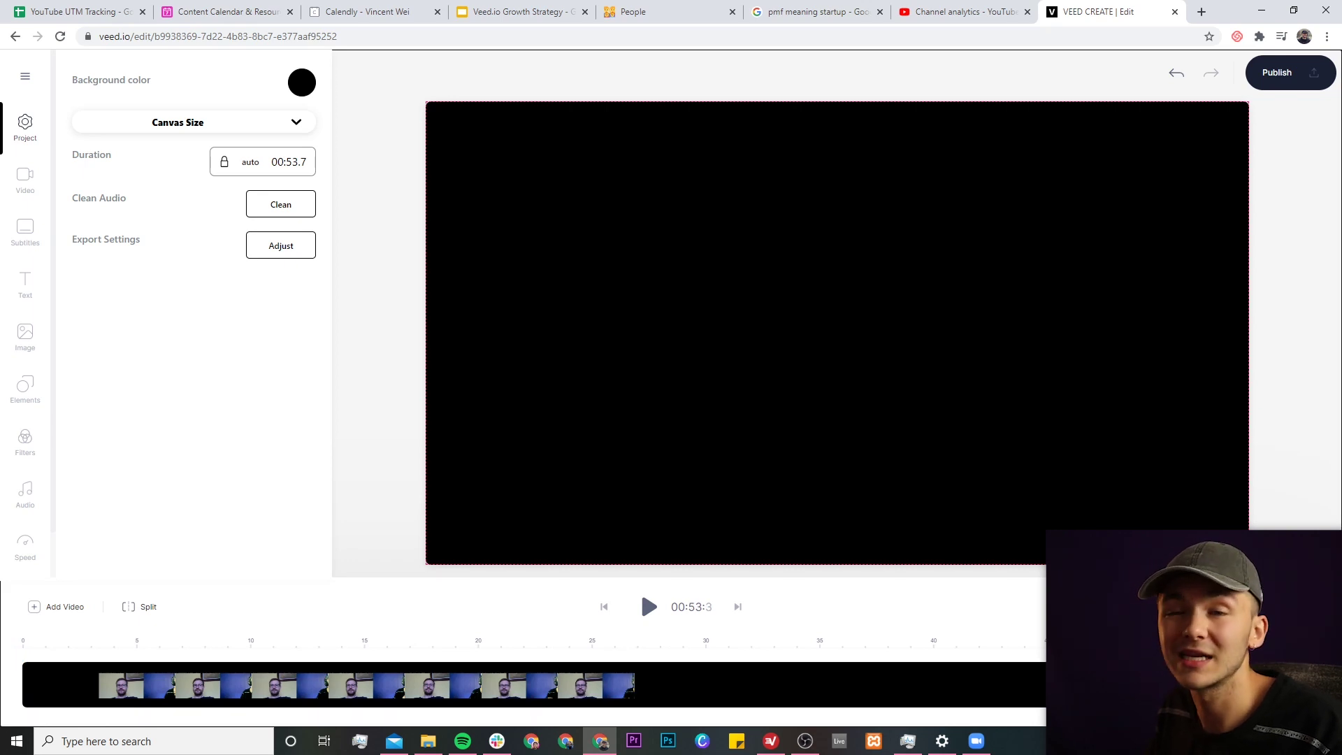
pyautogui.click(610, 650)
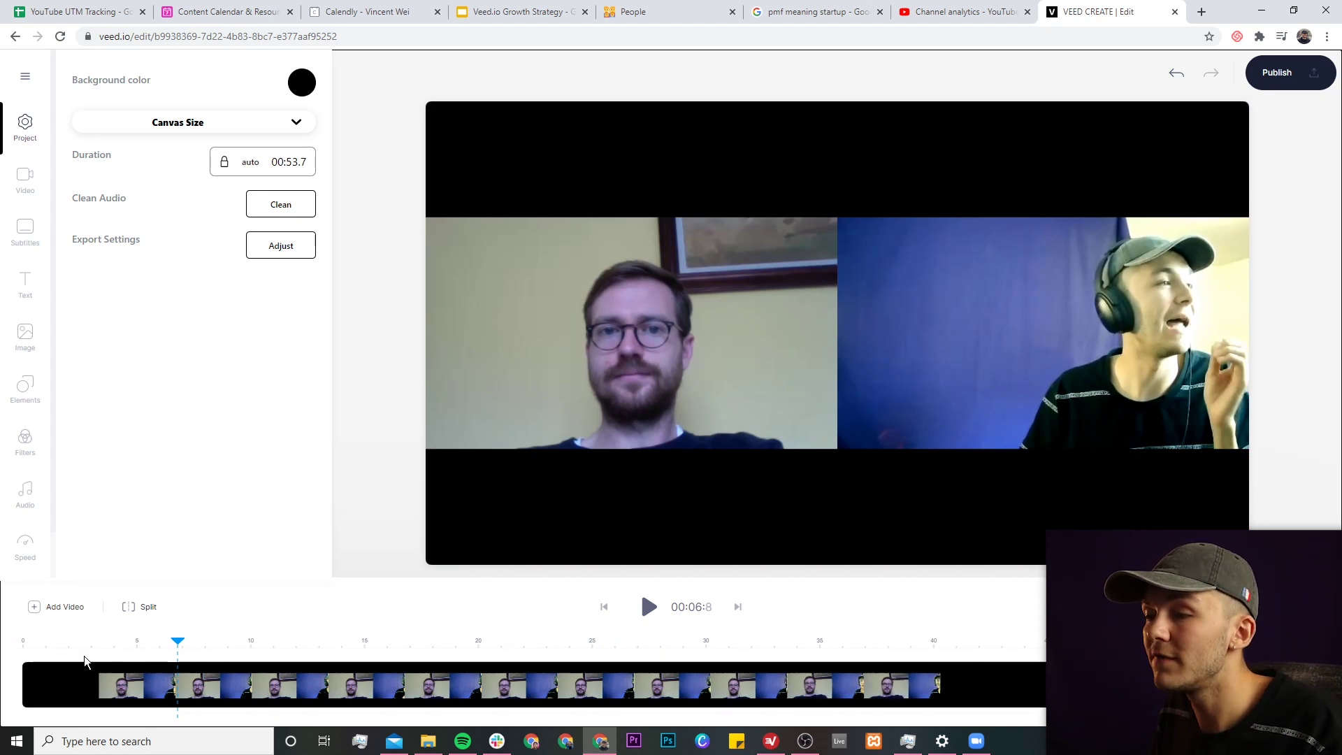
pyautogui.click(27, 643)
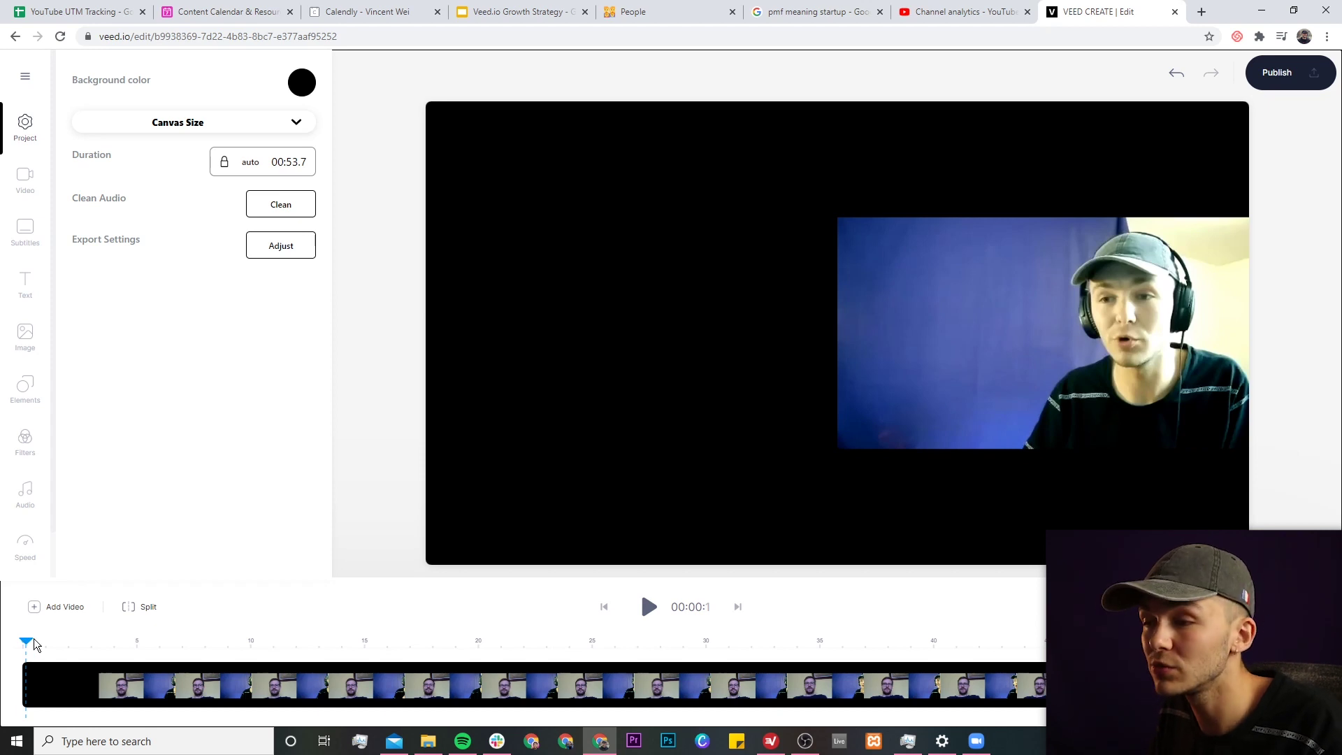
pyautogui.click(66, 664)
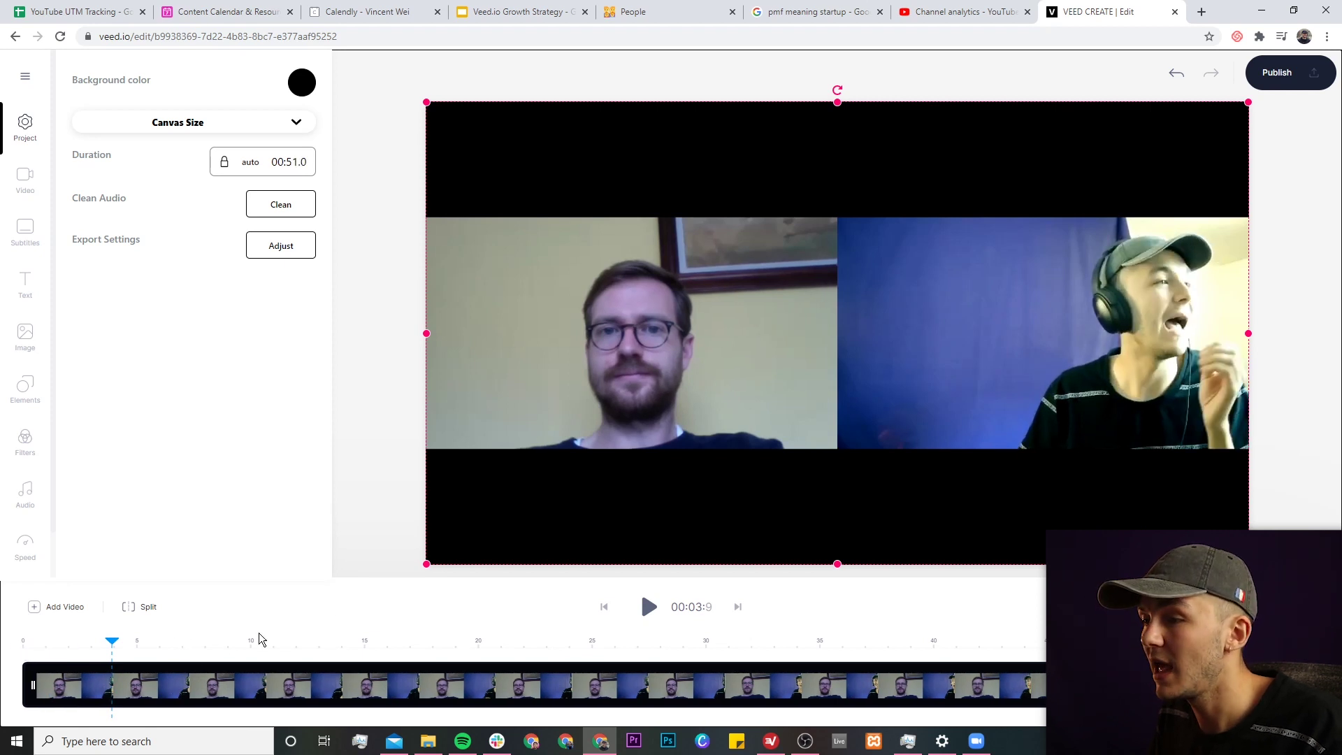
pyautogui.click(406, 644)
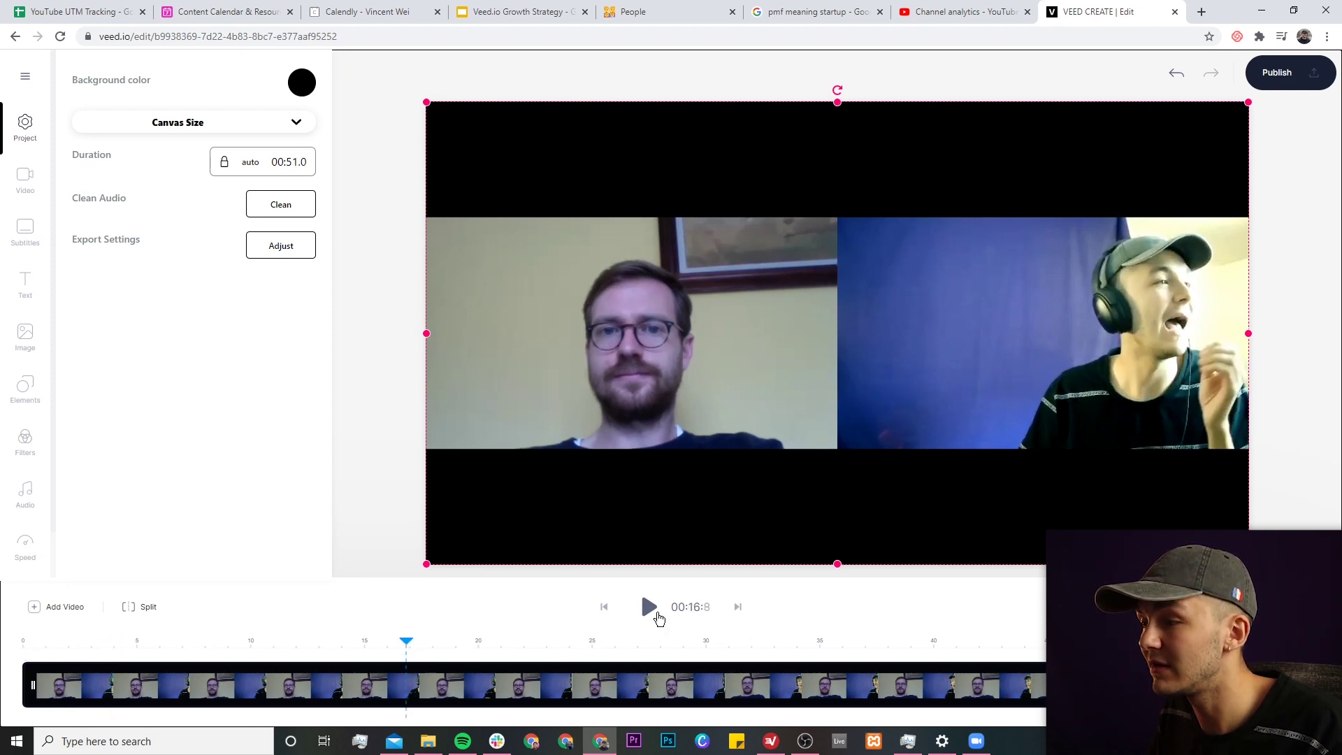
pyautogui.click(649, 607)
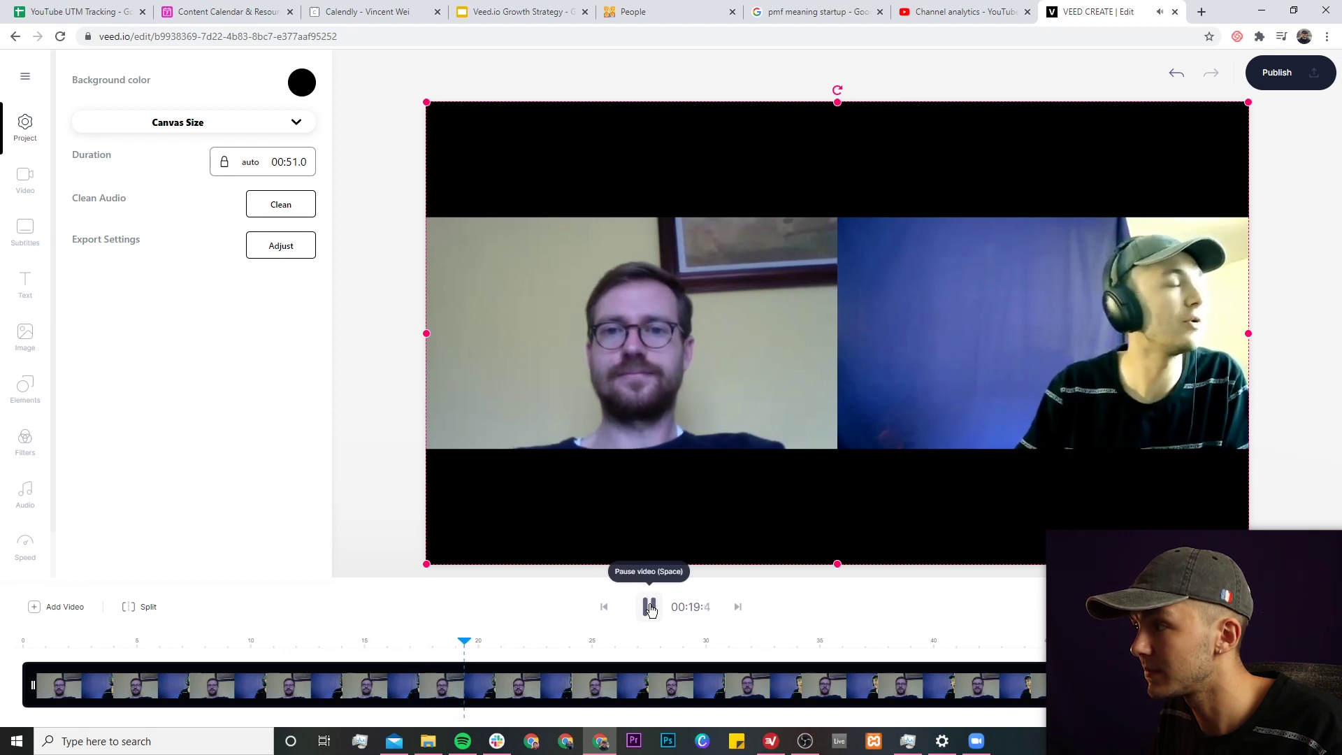
pyautogui.click(650, 607)
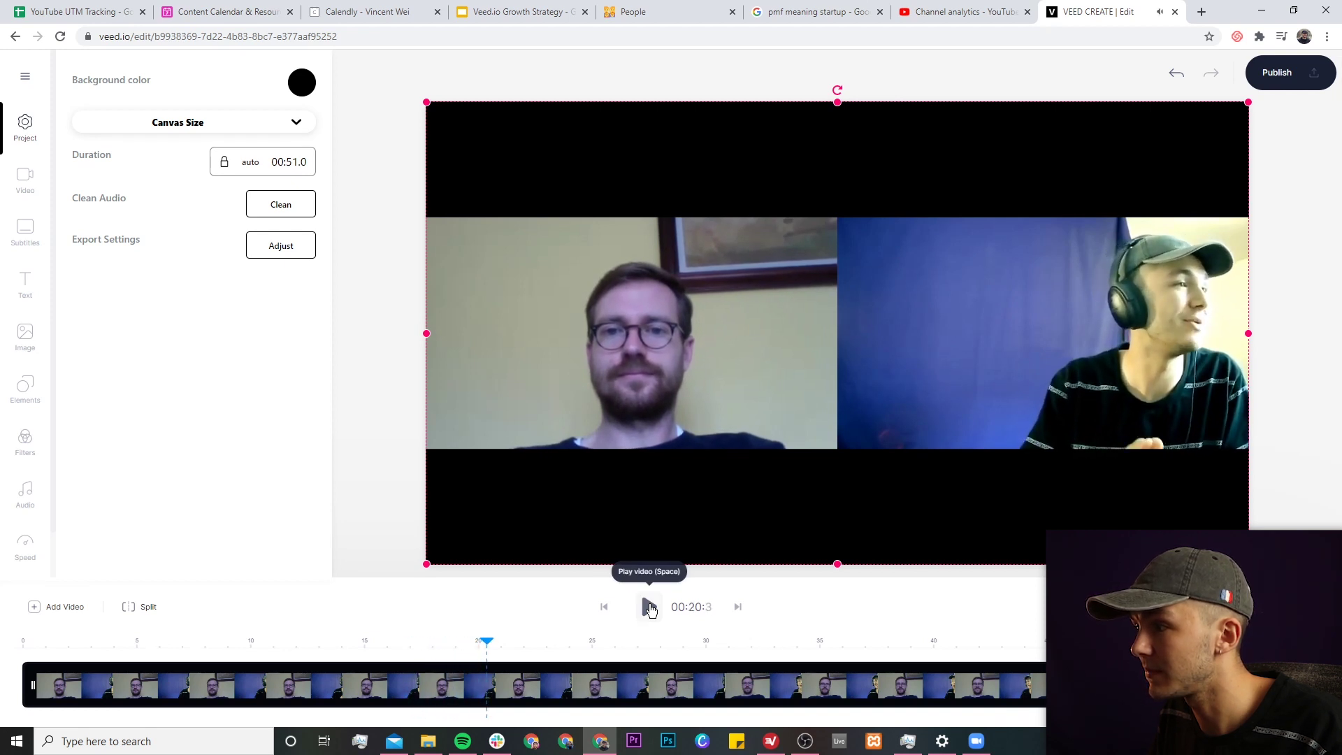
pyautogui.click(474, 647)
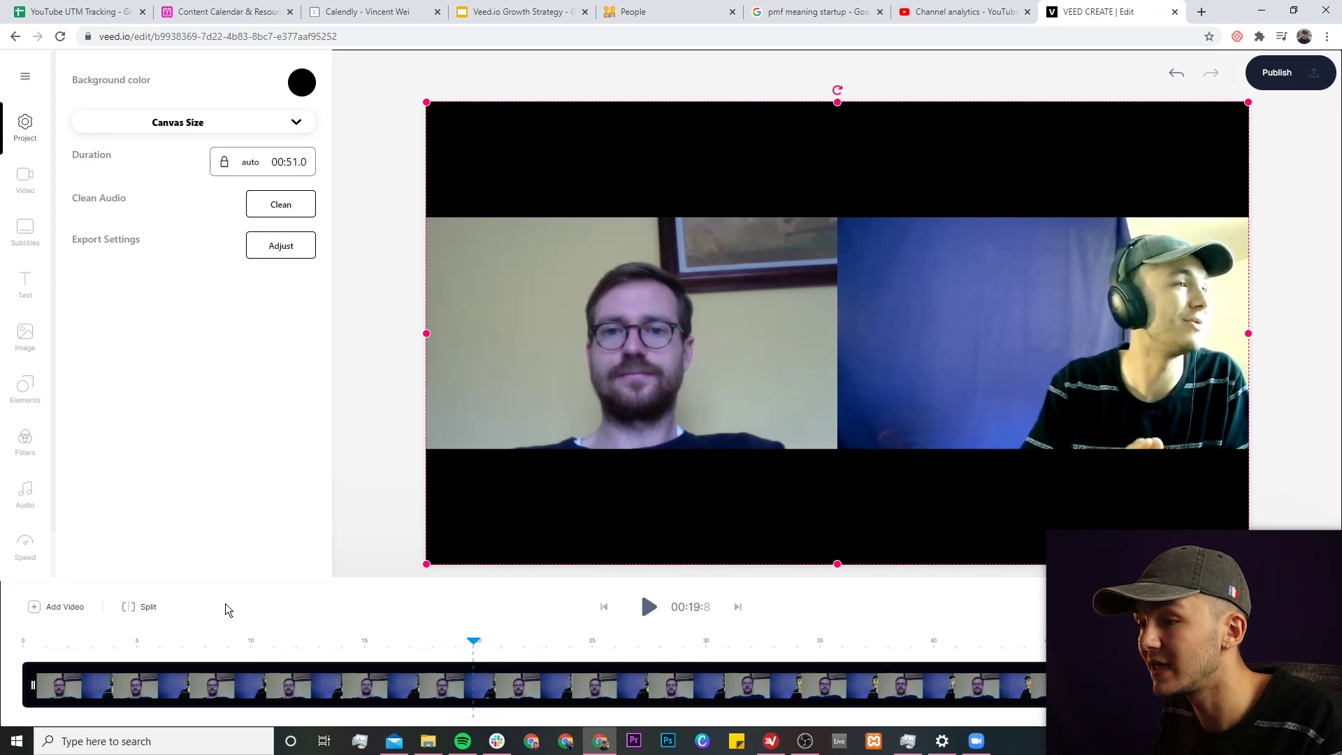
pyautogui.click(147, 606)
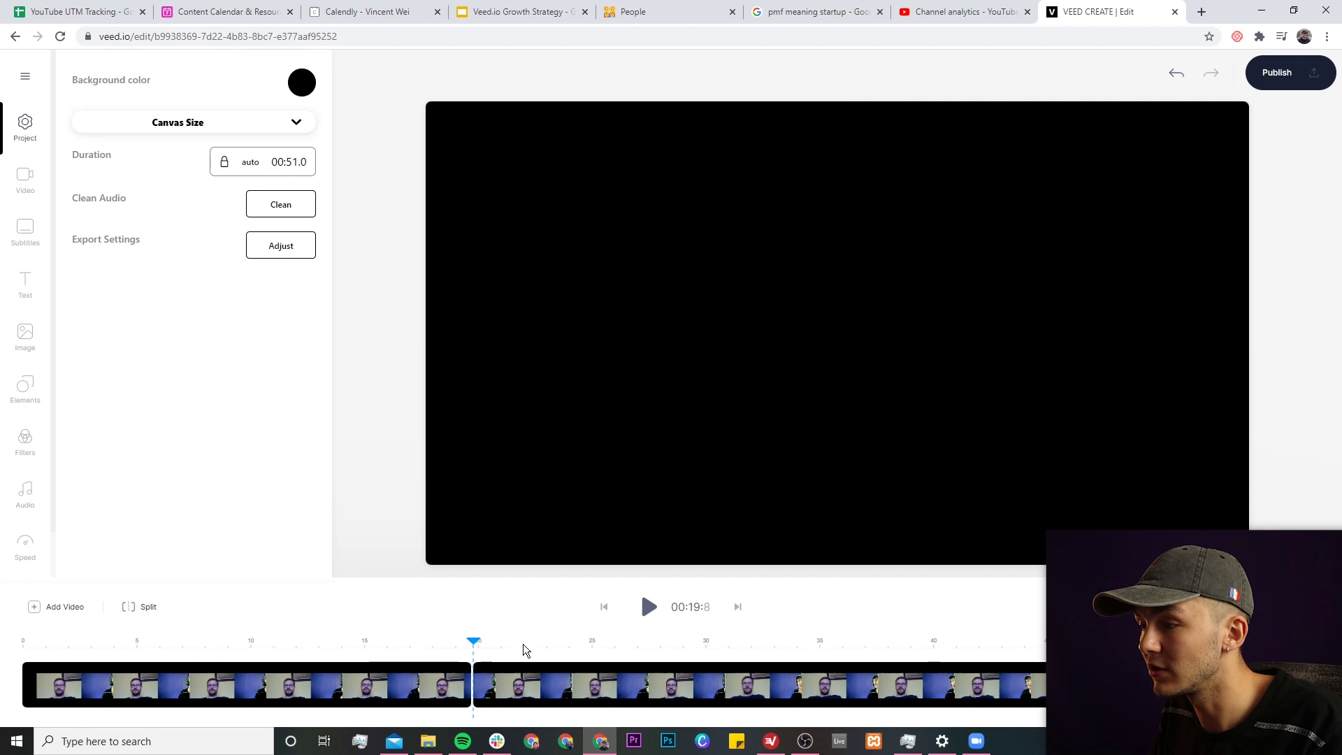
pyautogui.click(515, 686)
pyautogui.click(140, 607)
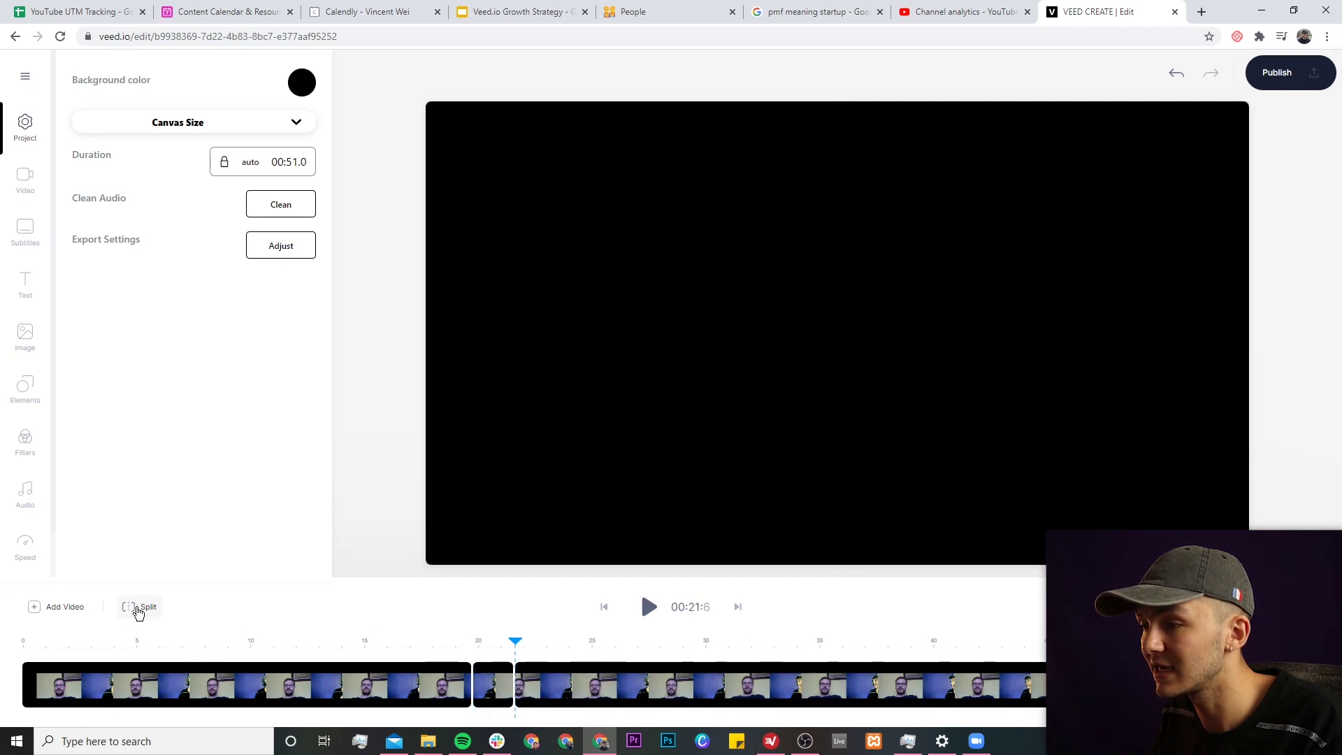
pyautogui.click(497, 687)
pyautogui.press('Delete')
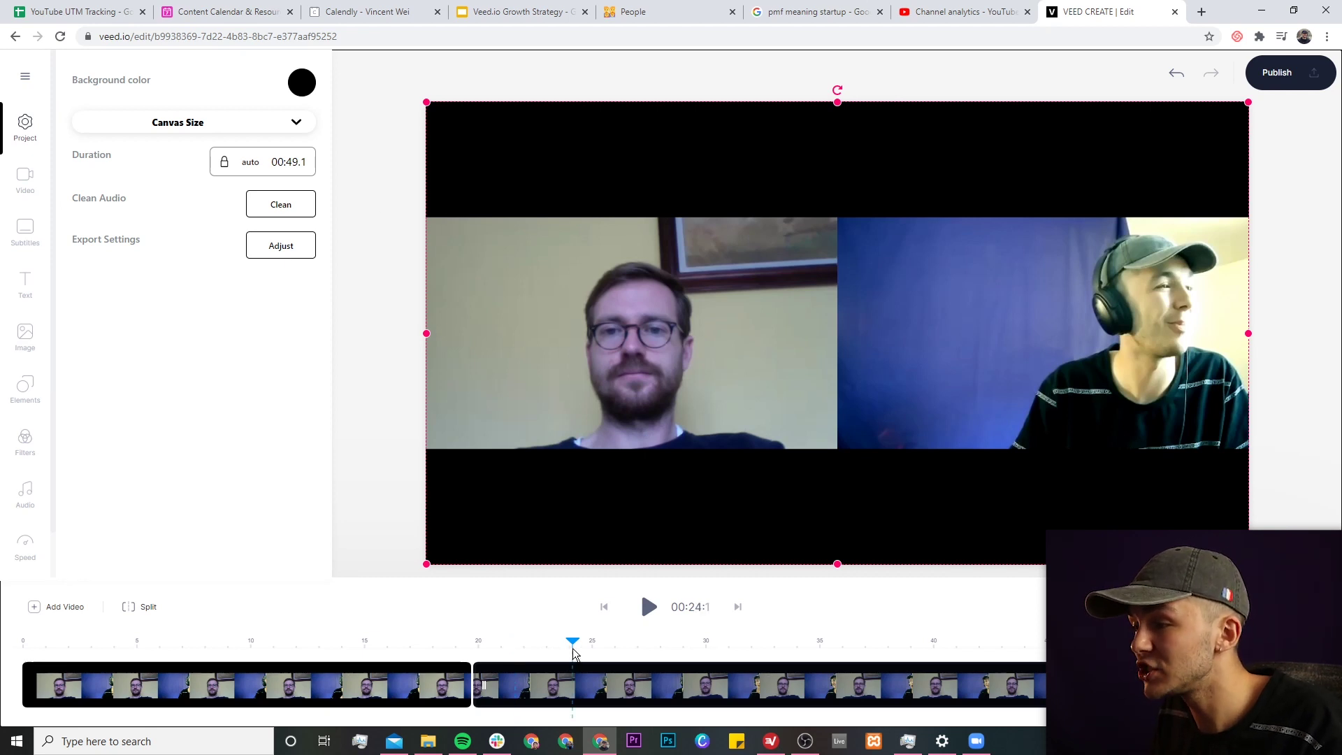
pyautogui.moveTo(426, 564); pyautogui.dragTo(507, 678)
pyautogui.click(341, 645)
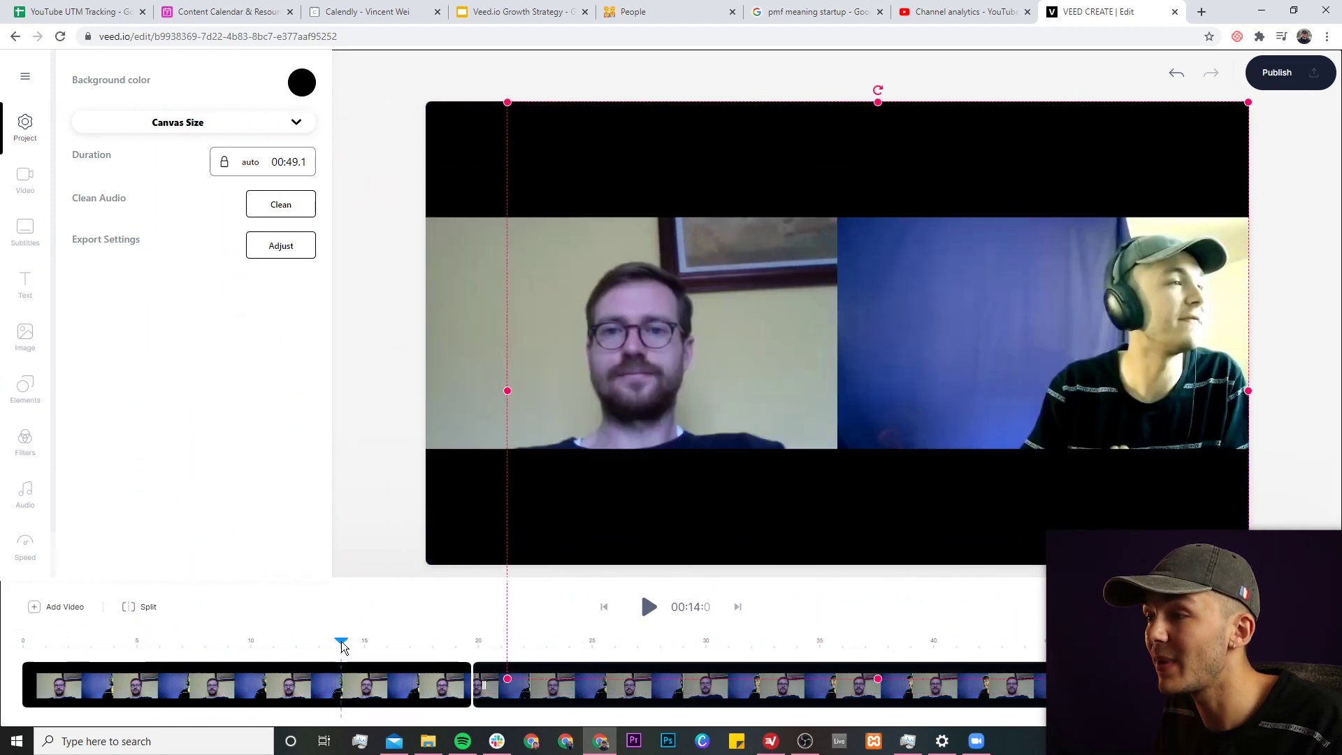
pyautogui.click(438, 667)
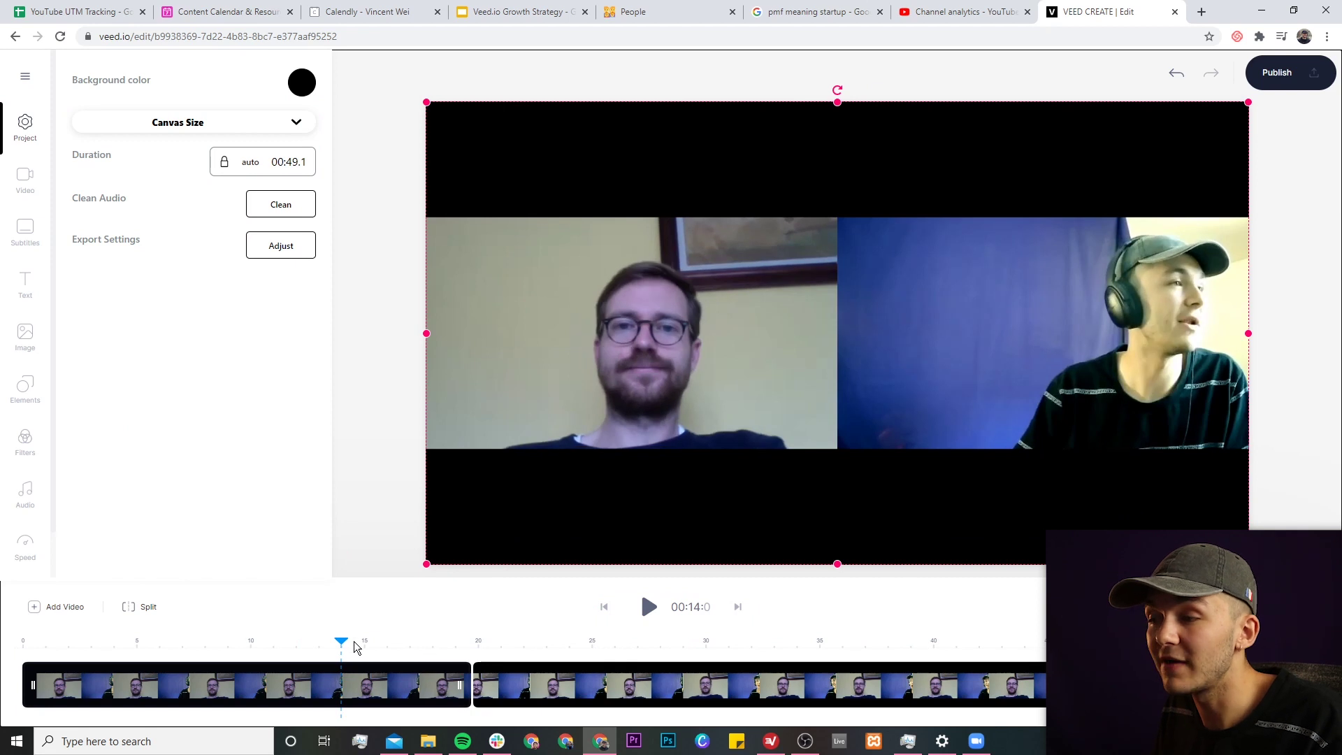
pyautogui.click(577, 641)
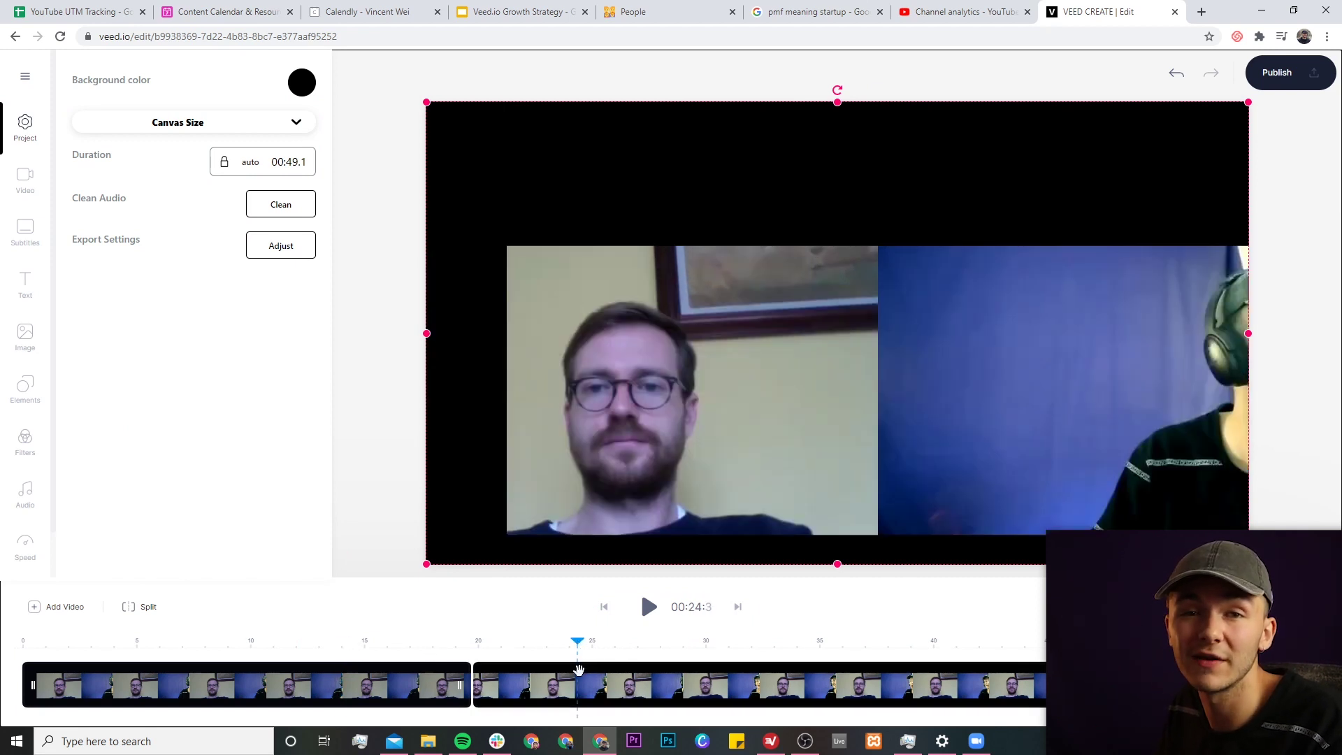
pyautogui.click(1176, 73)
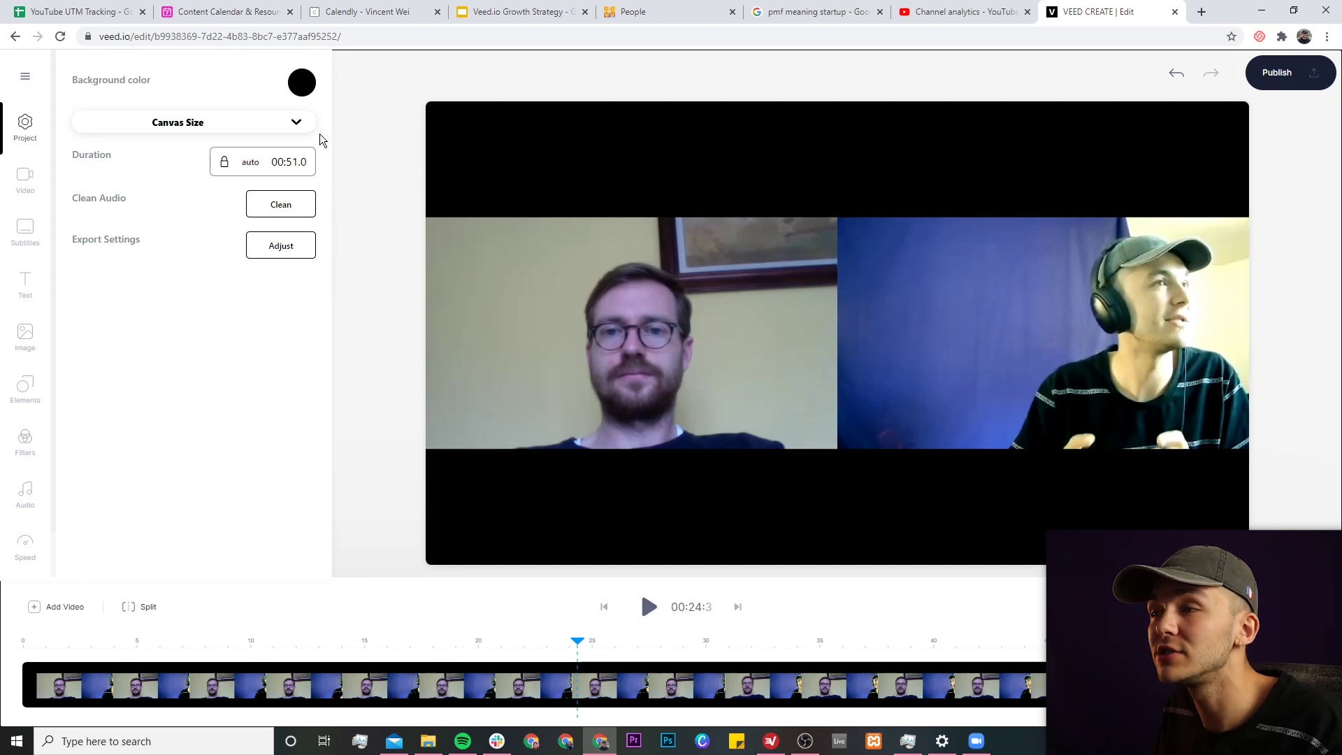
# Step: Make the canvas square and fit the whole video inside the frame
pyautogui.click(298, 124)
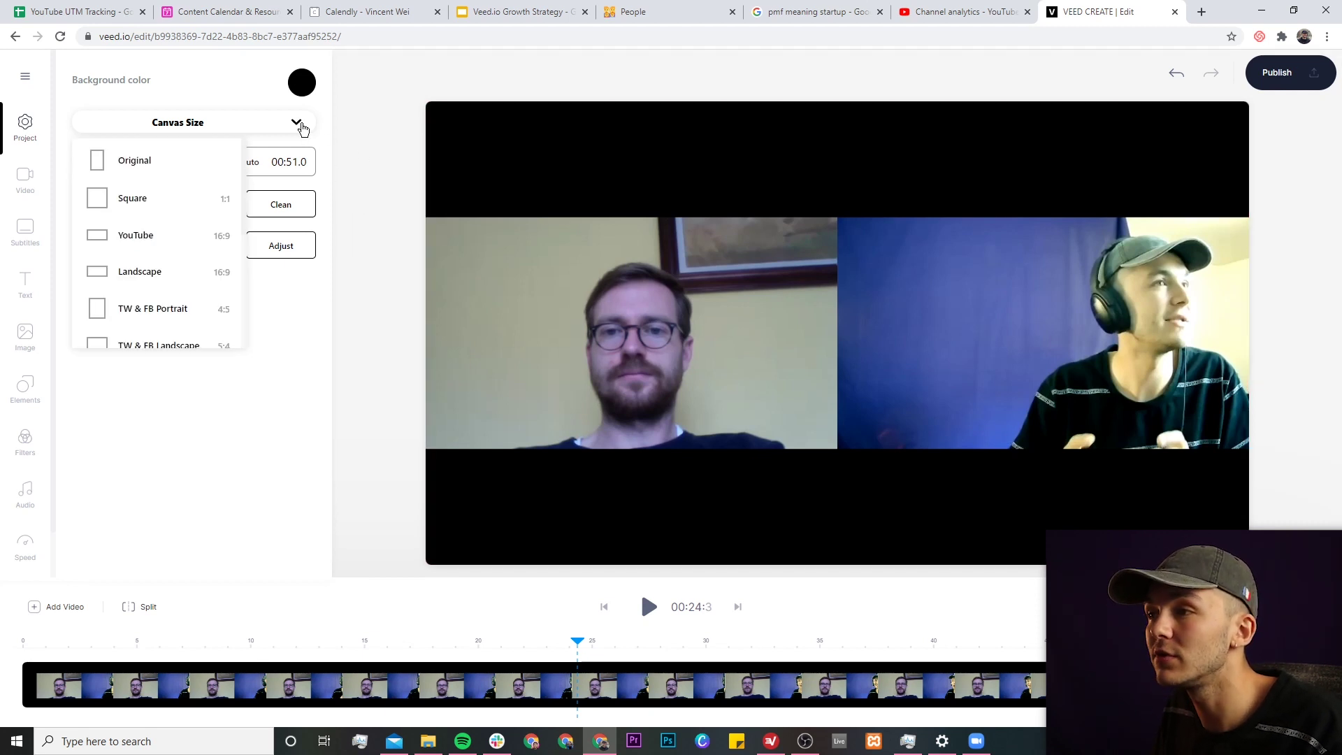
pyautogui.click(145, 199)
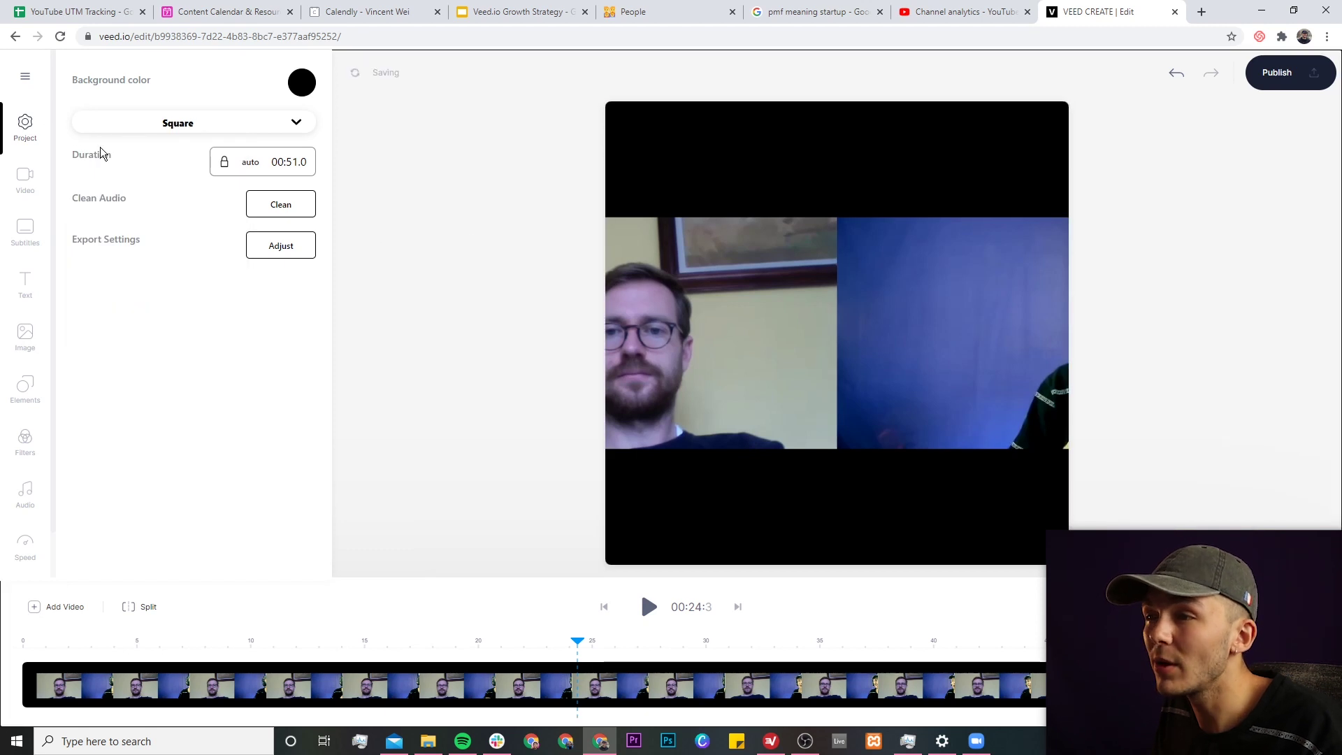
pyautogui.click(24, 177)
pyautogui.click(276, 86)
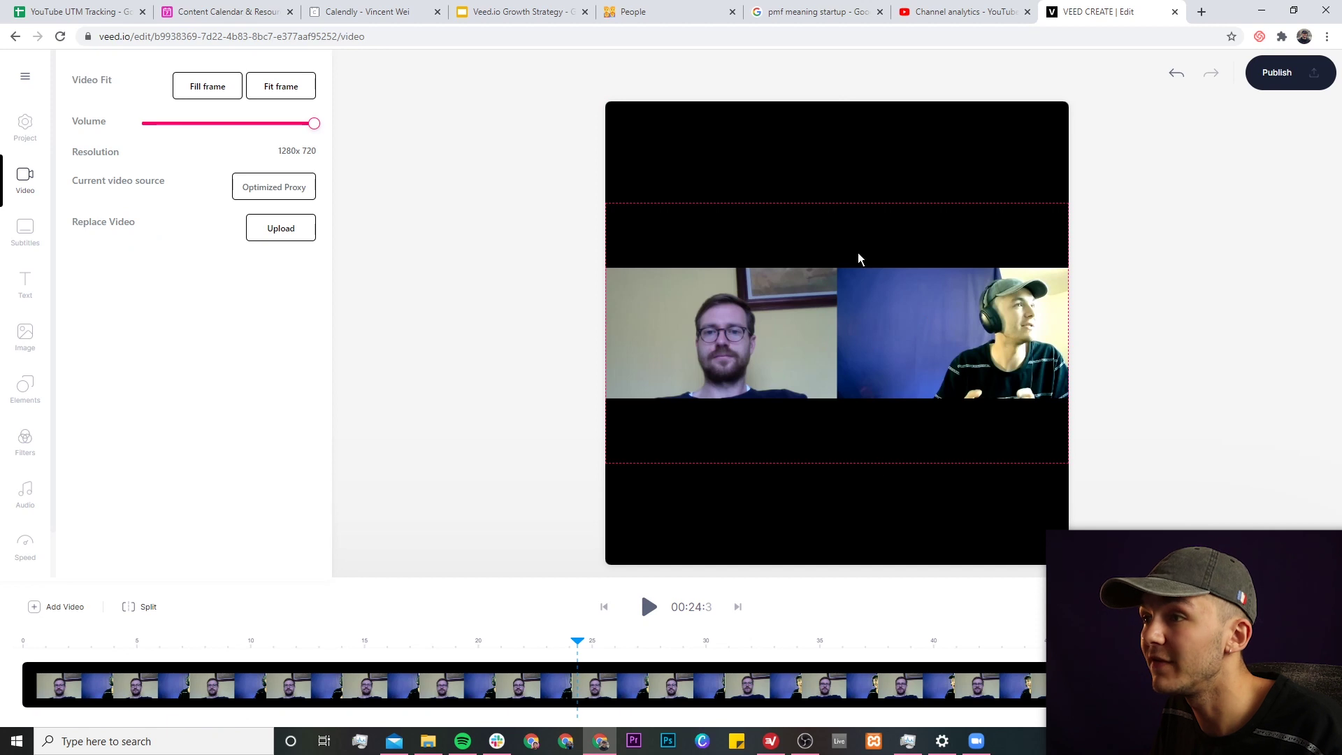
# Step: Set the canvas background colour to blue
pyautogui.click(11, 132)
pyautogui.click(299, 89)
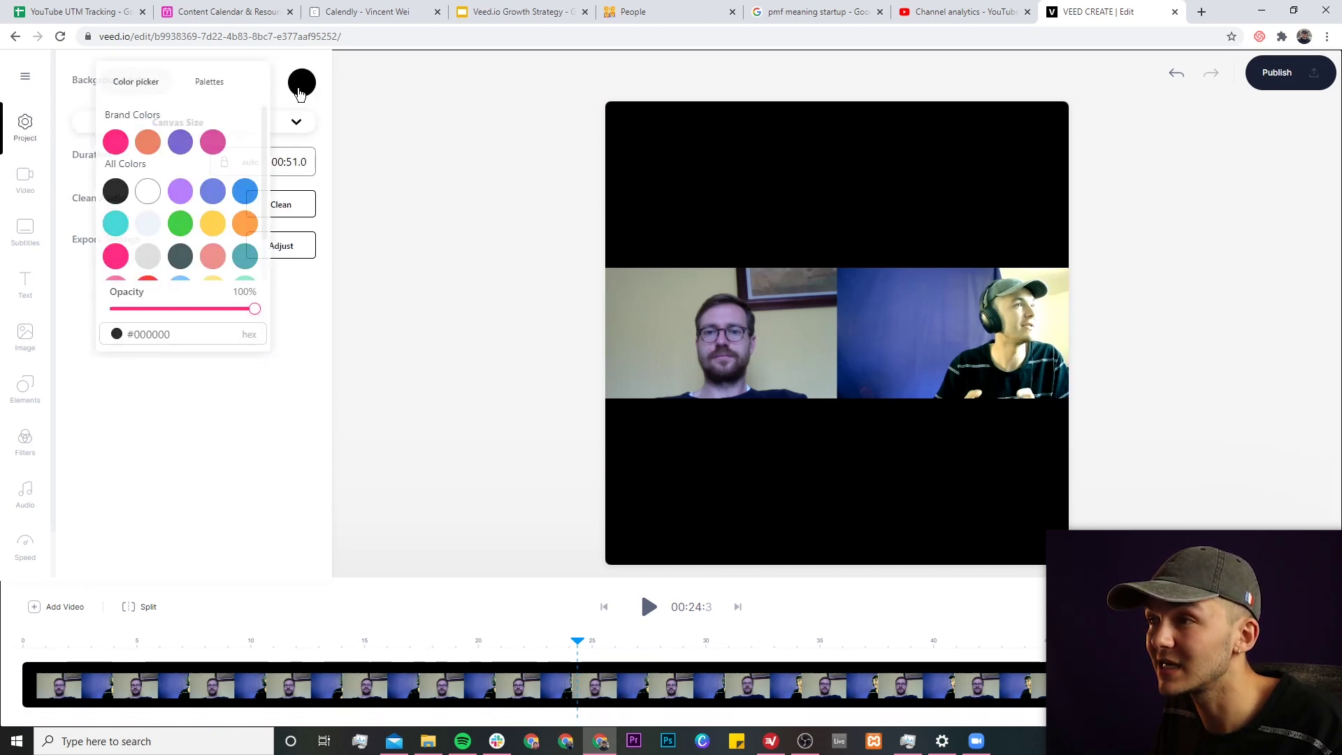
pyautogui.click(244, 193)
pyautogui.click(439, 161)
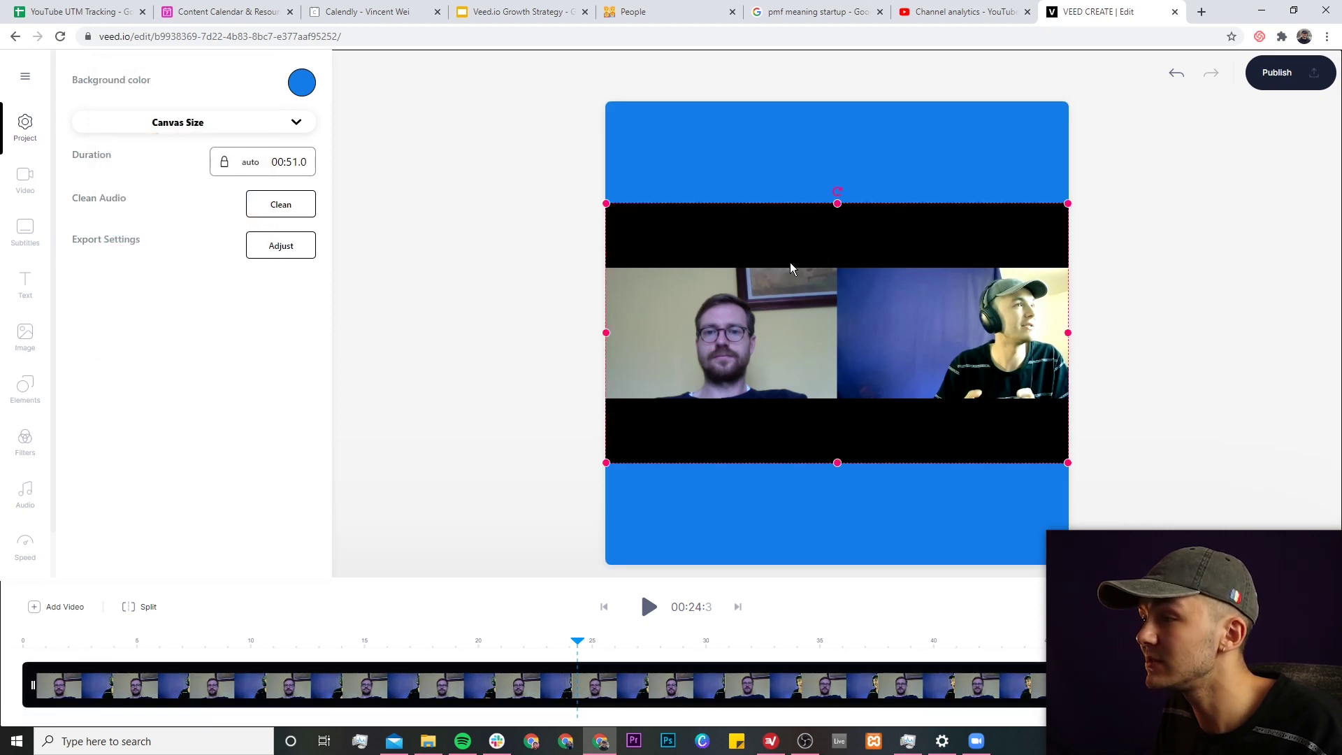
# Step: Crop the black bar off the top of the footage and centre it on the canvas
pyautogui.moveTo(838, 203); pyautogui.dragTo(832, 336)
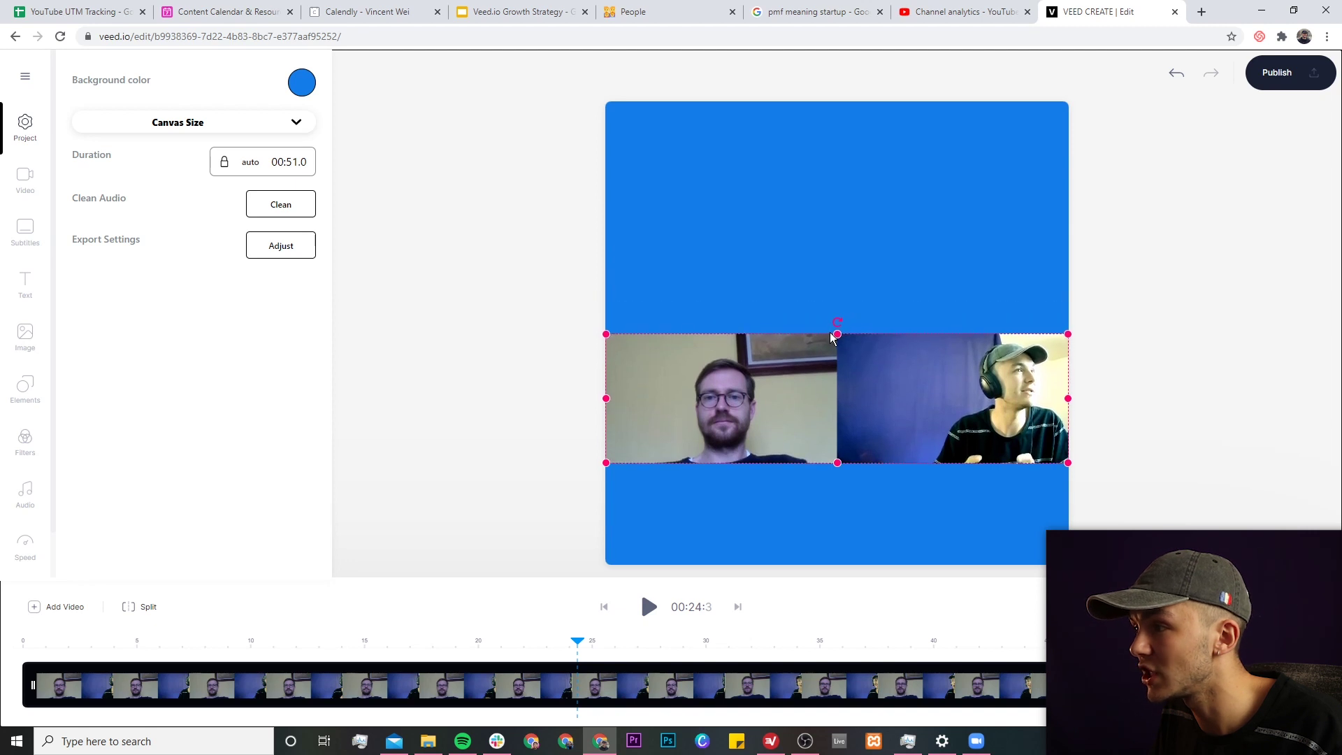
pyautogui.moveTo(950, 375); pyautogui.dragTo(953, 321)
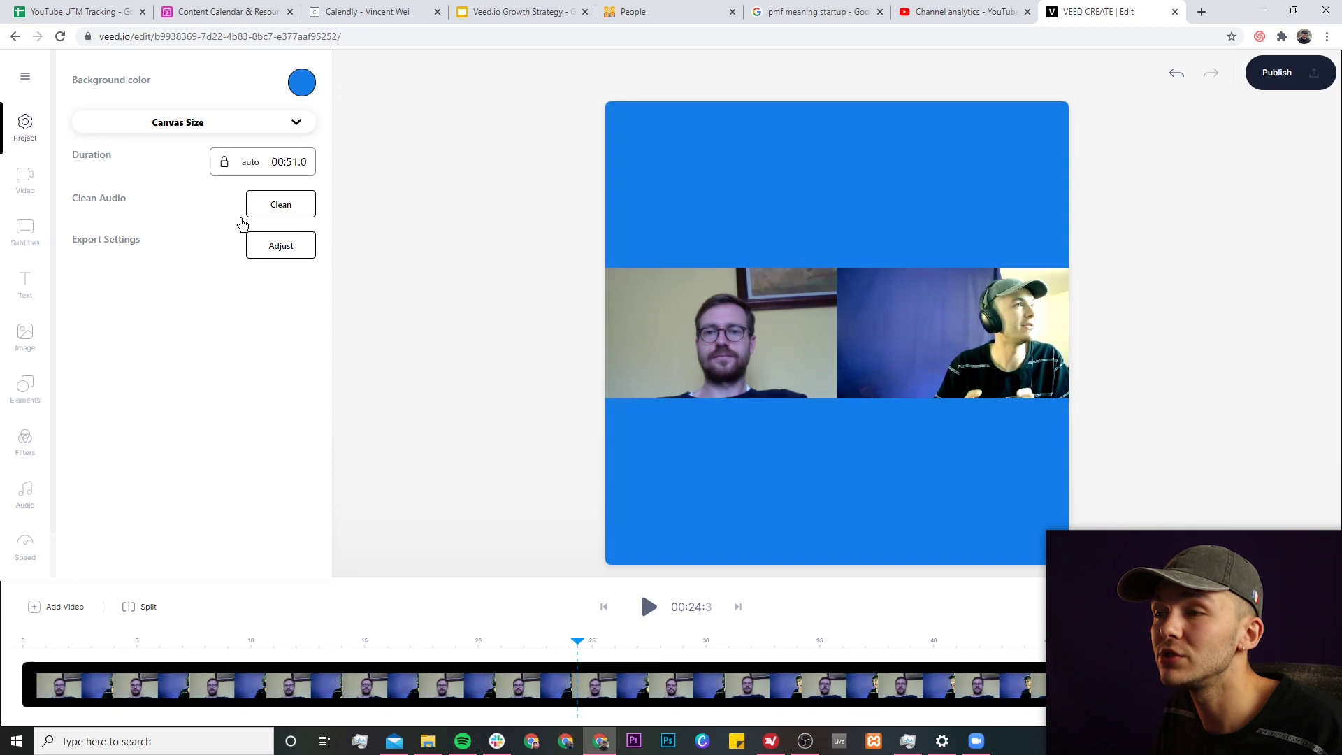
pyautogui.click(25, 283)
# Step: Add a 'ZOOM CALL' text in white Anton font at size 96
pyautogui.click(127, 179)
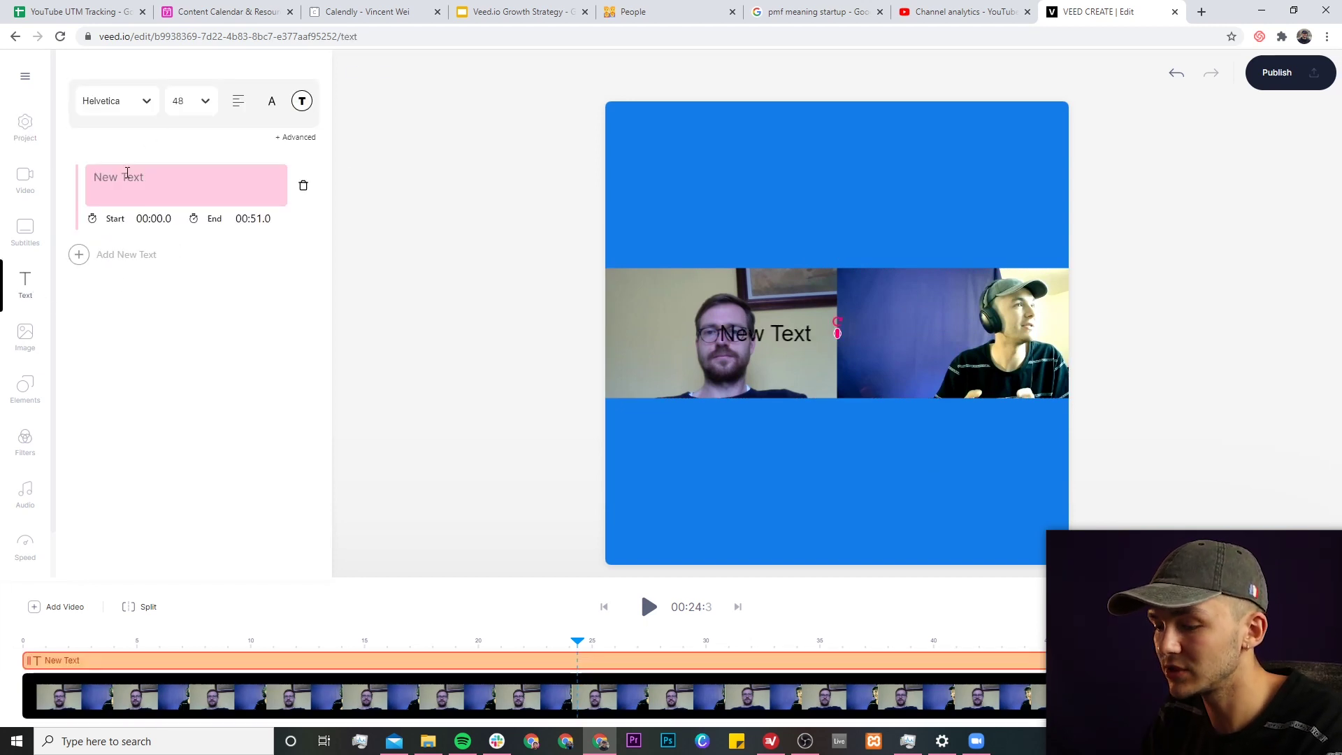
pyautogui.write('ZOOM C')
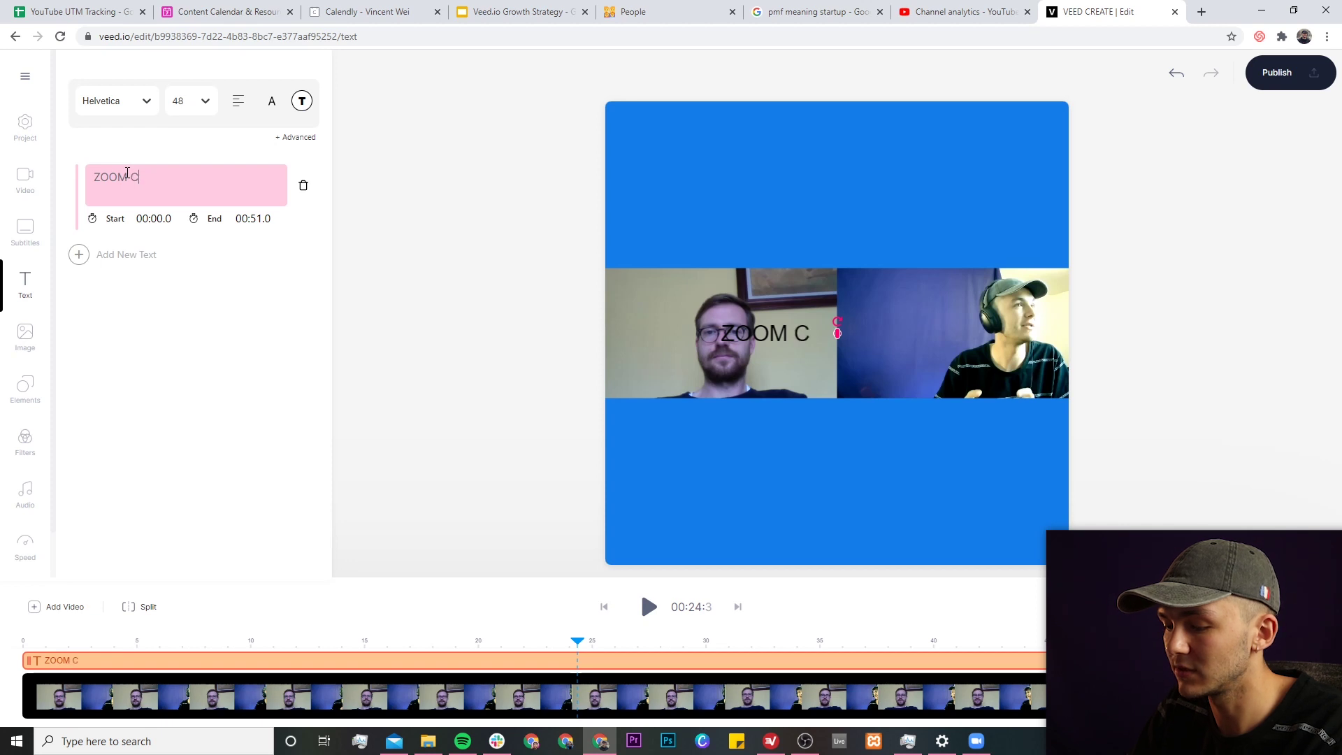
pyautogui.write('ALL')
pyautogui.click(270, 104)
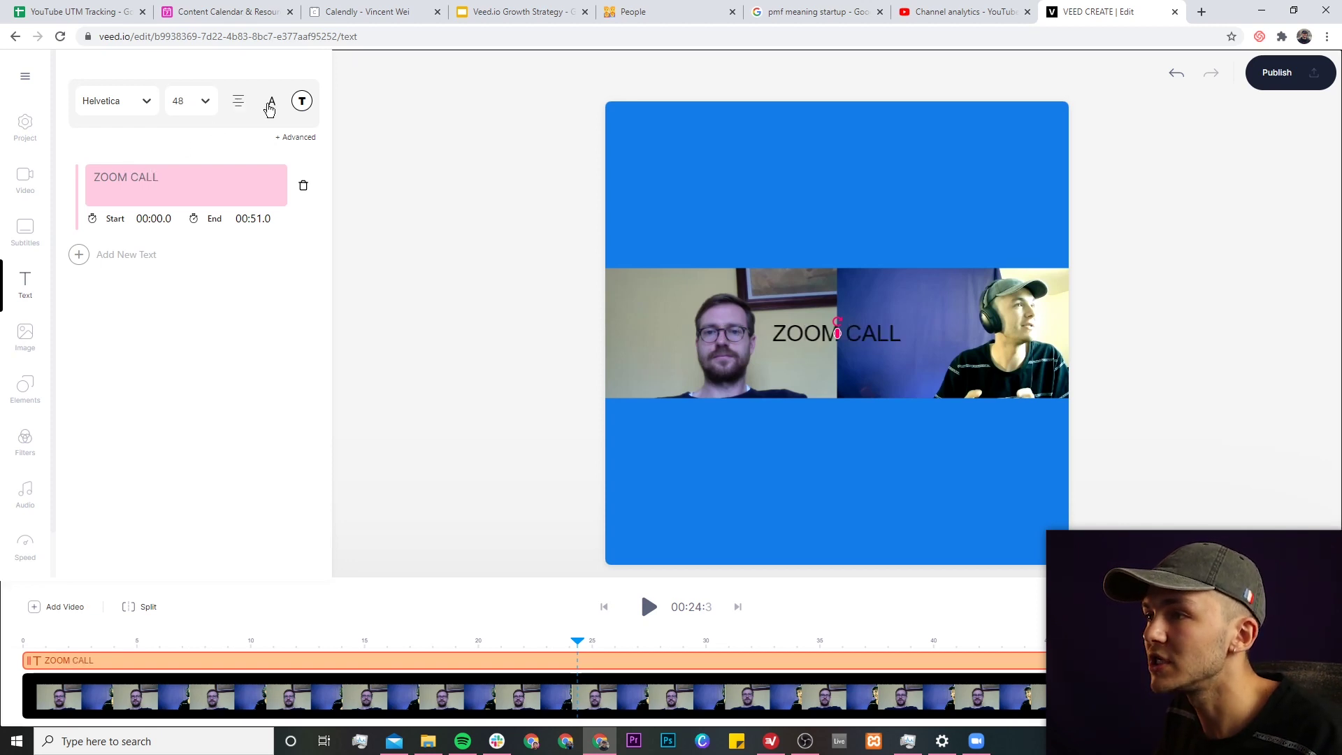
pyautogui.click(125, 100)
pyautogui.click(115, 265)
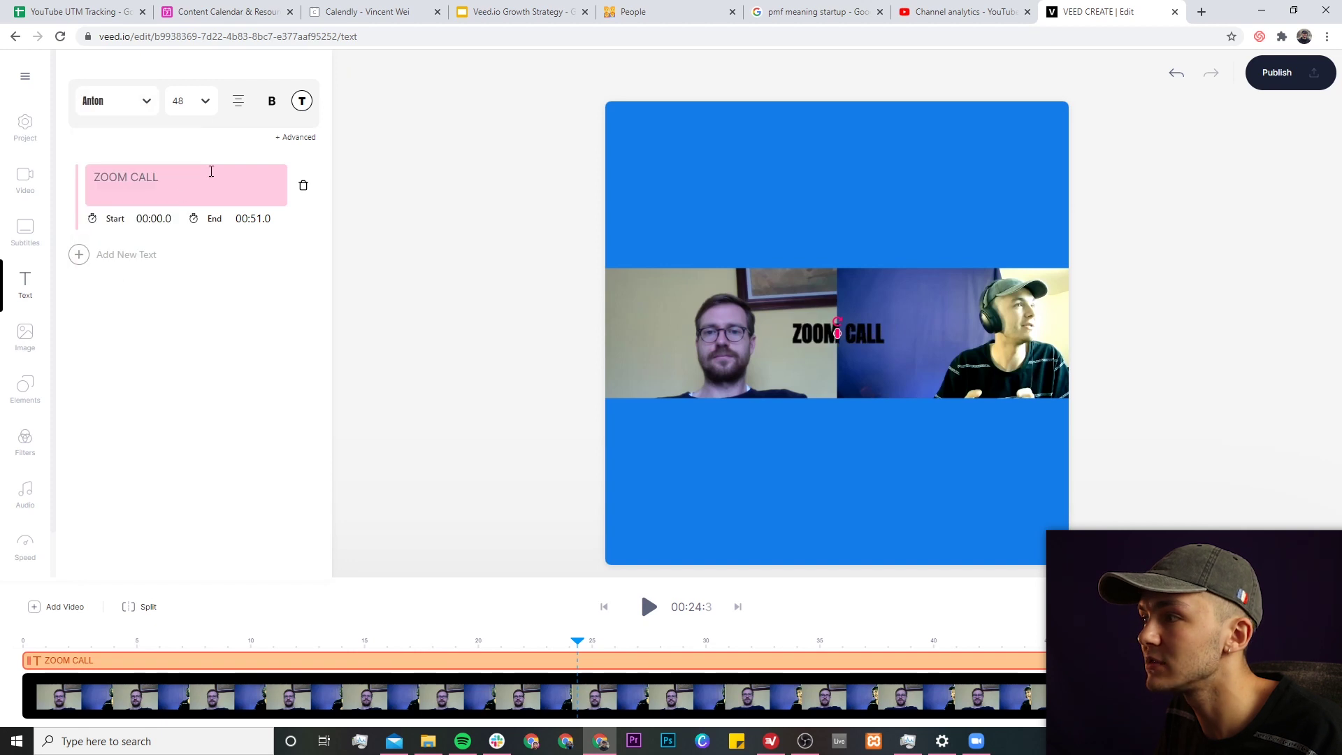
pyautogui.click(270, 104)
pyautogui.click(294, 102)
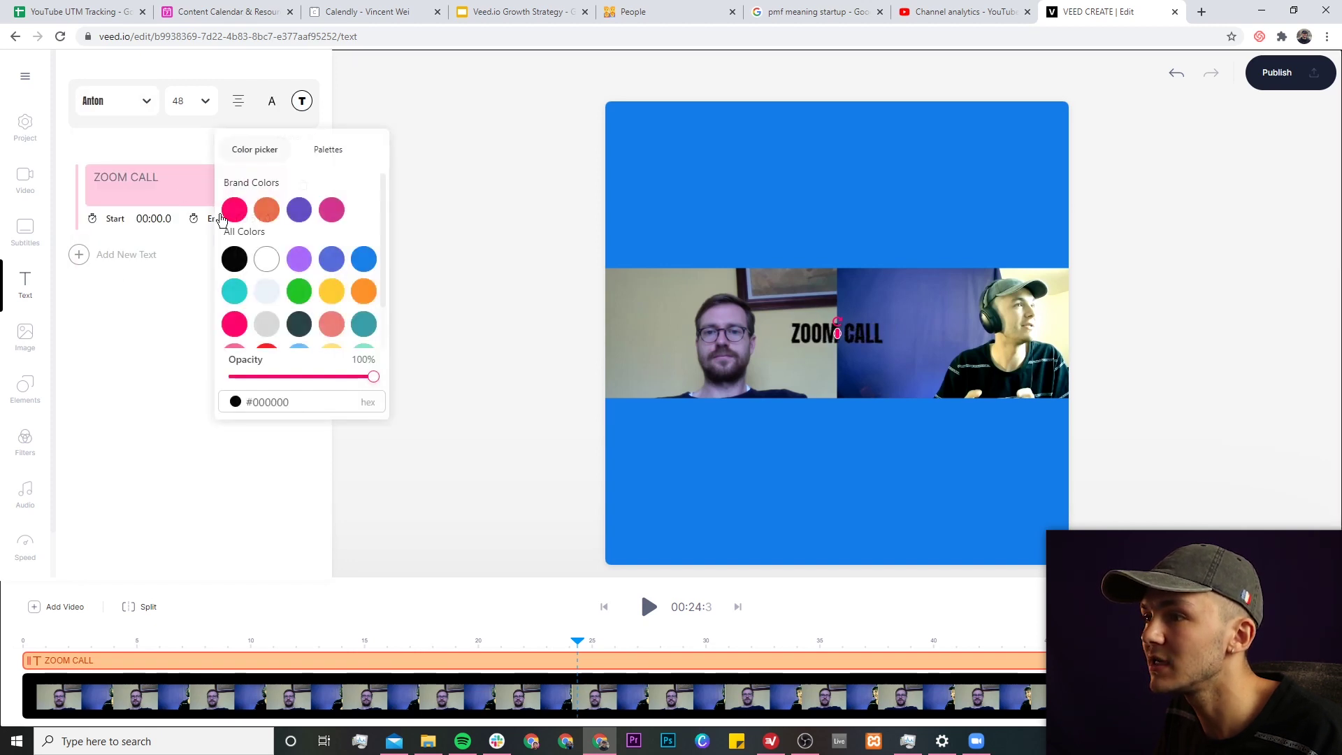
pyautogui.click(267, 260)
pyautogui.click(205, 101)
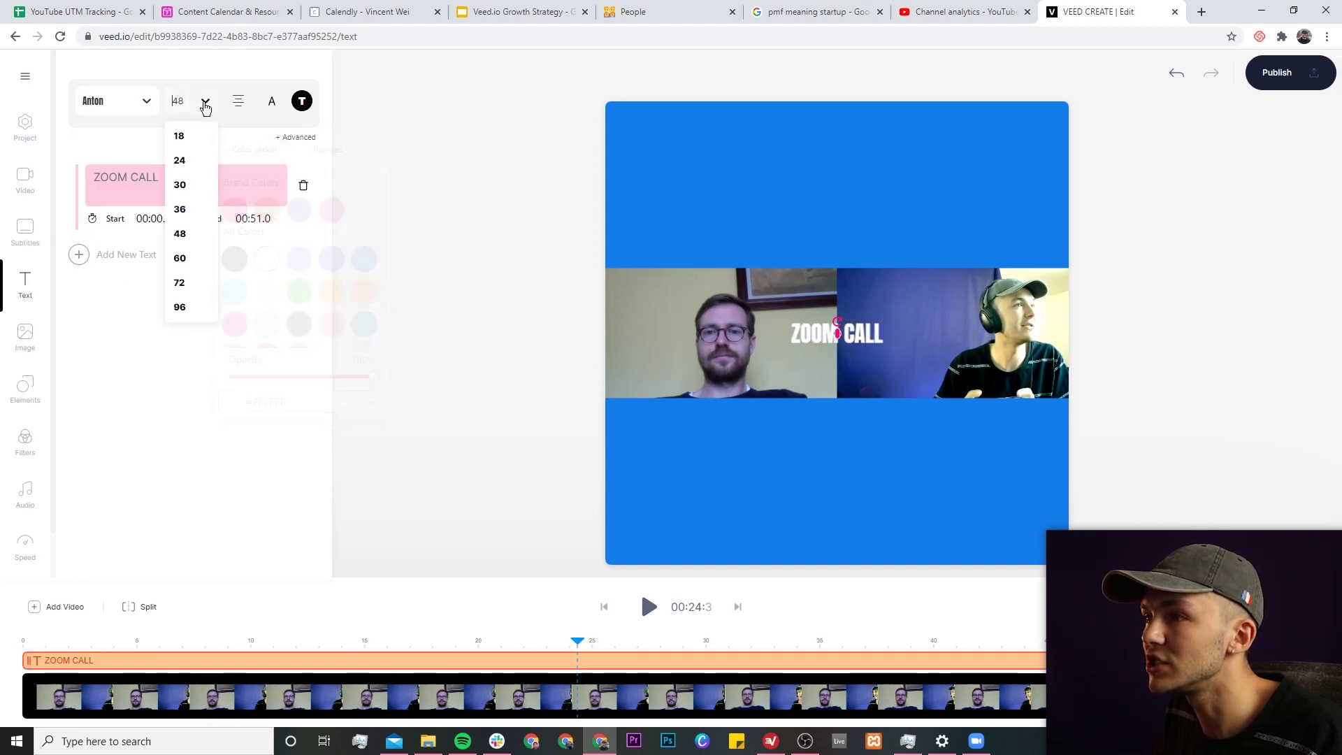
pyautogui.click(192, 306)
# Step: Move the ZOOM CALL title to the top of the canvas and enlarge it
pyautogui.click(762, 313)
pyautogui.moveTo(762, 313); pyautogui.dragTo(663, 141)
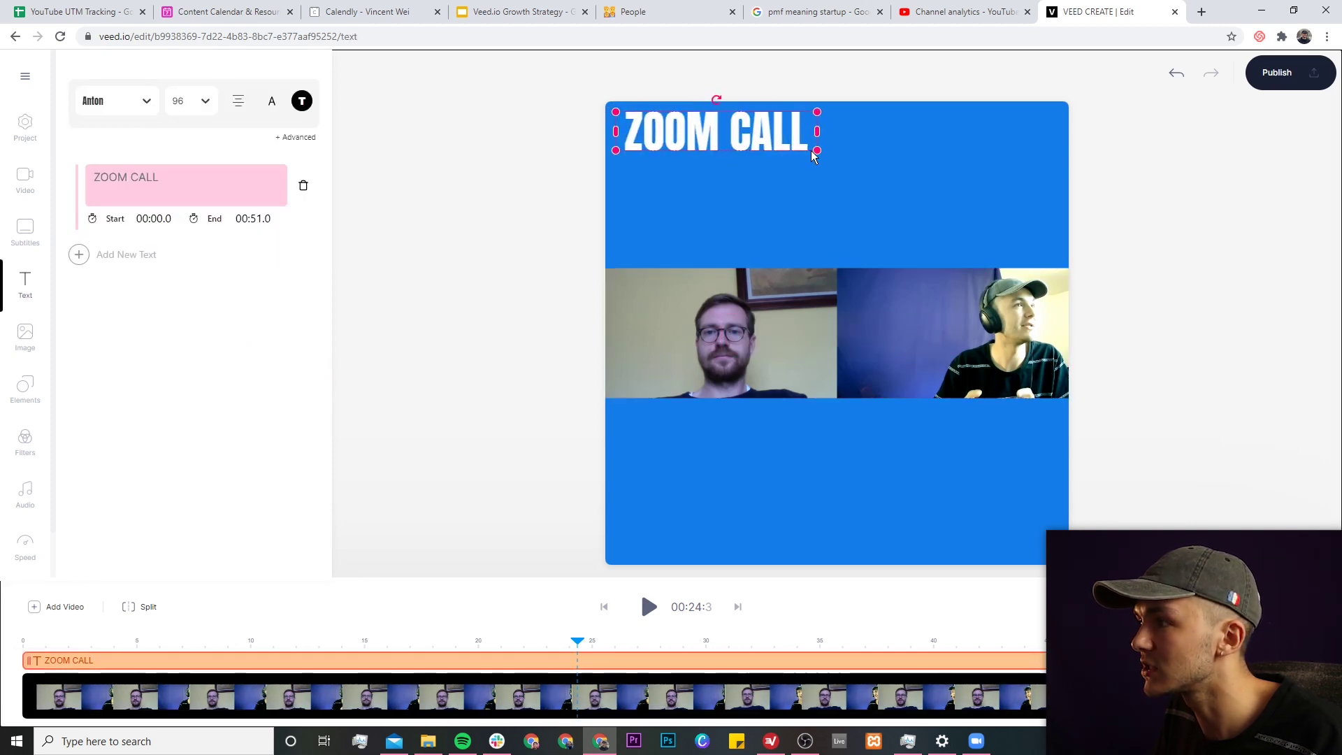
pyautogui.moveTo(820, 153); pyautogui.dragTo(949, 216)
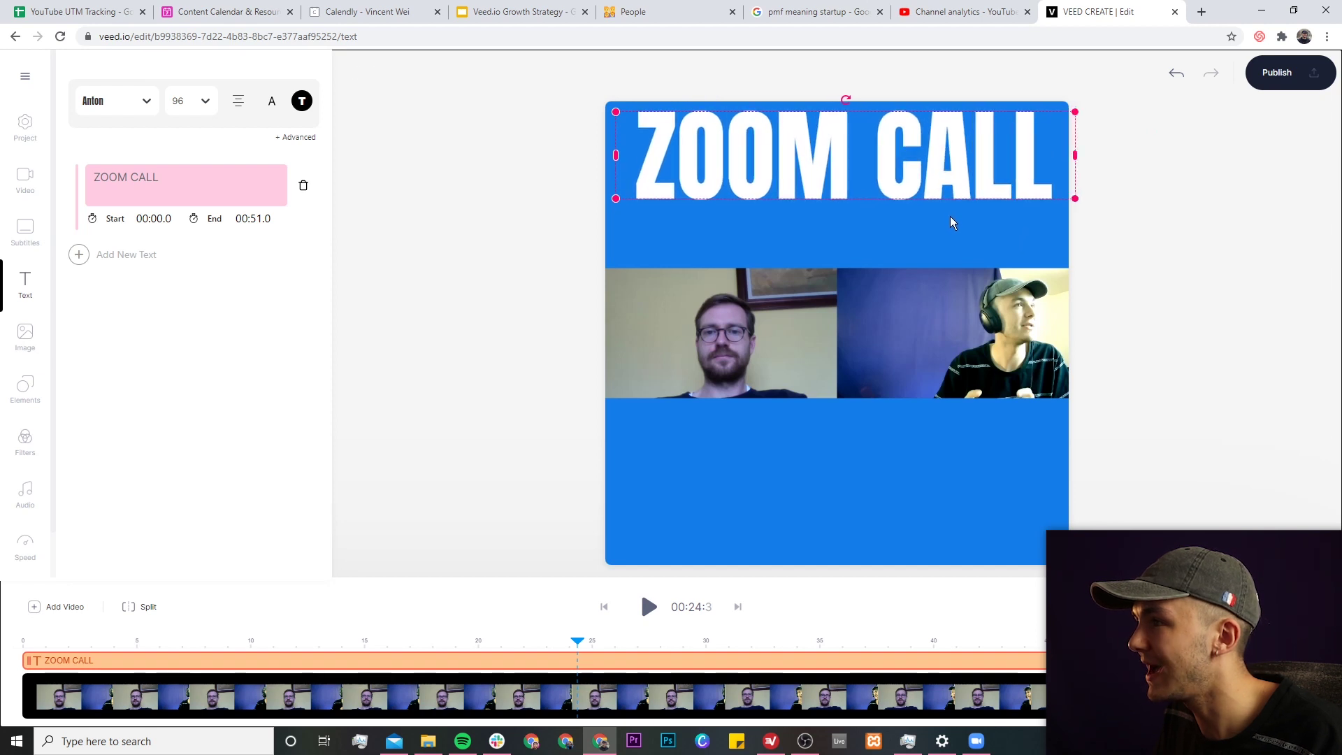
pyautogui.click(895, 299)
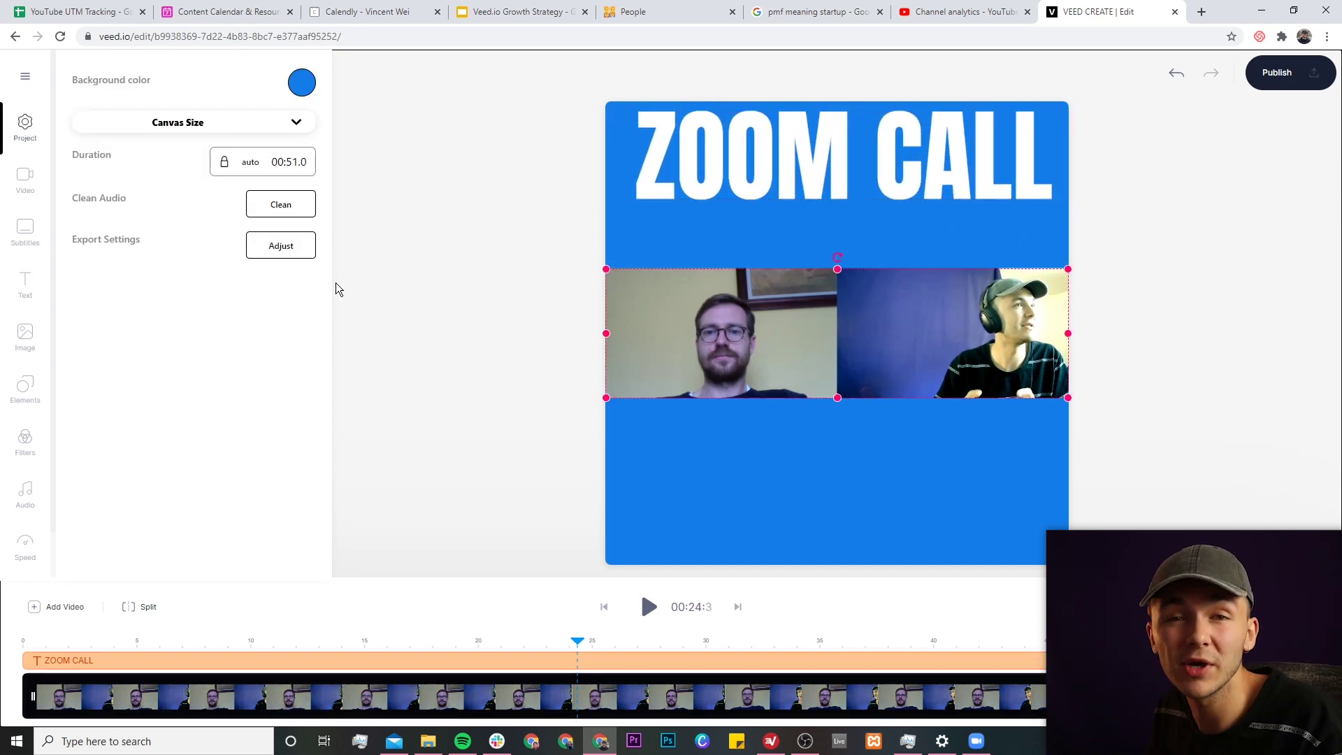
# Step: Add a progress bar below the call footage, stretched to the canvas's right edge
pyautogui.click(25, 388)
pyautogui.click(165, 161)
pyautogui.click(193, 151)
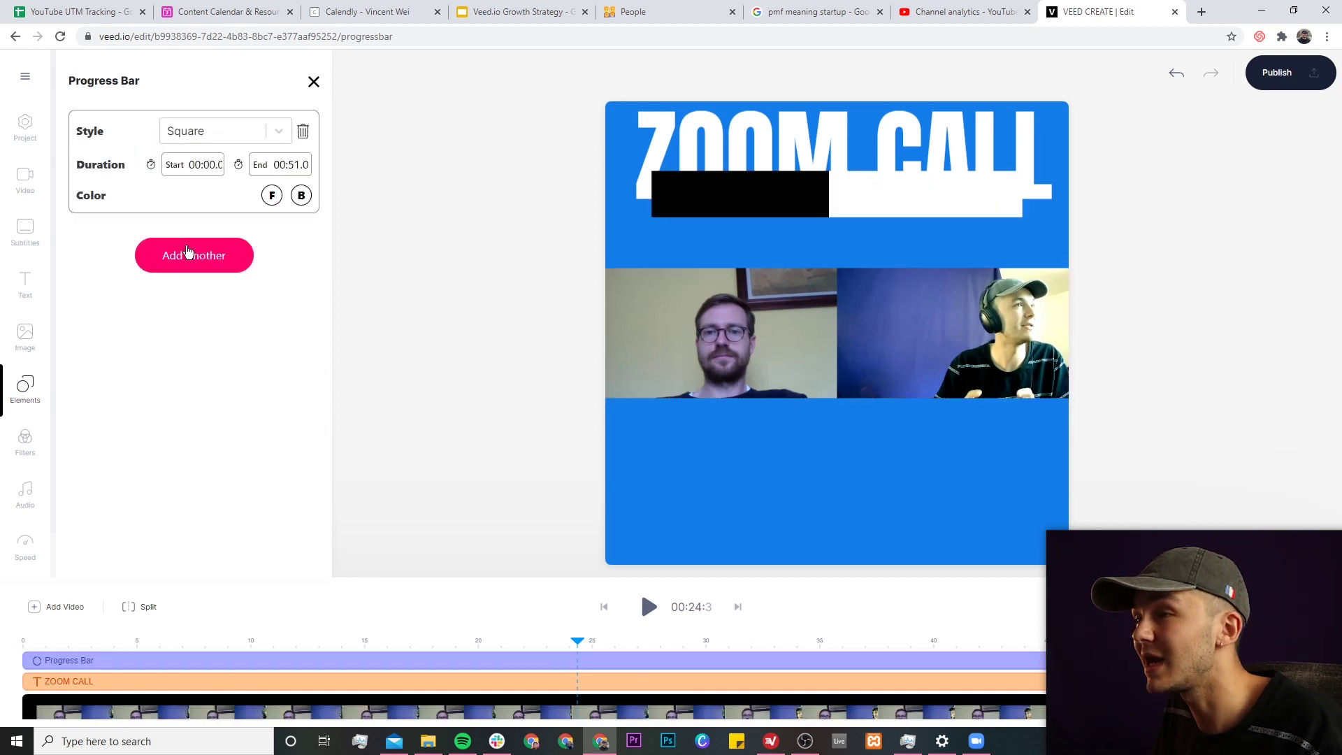
pyautogui.moveTo(816, 203); pyautogui.dragTo(782, 437)
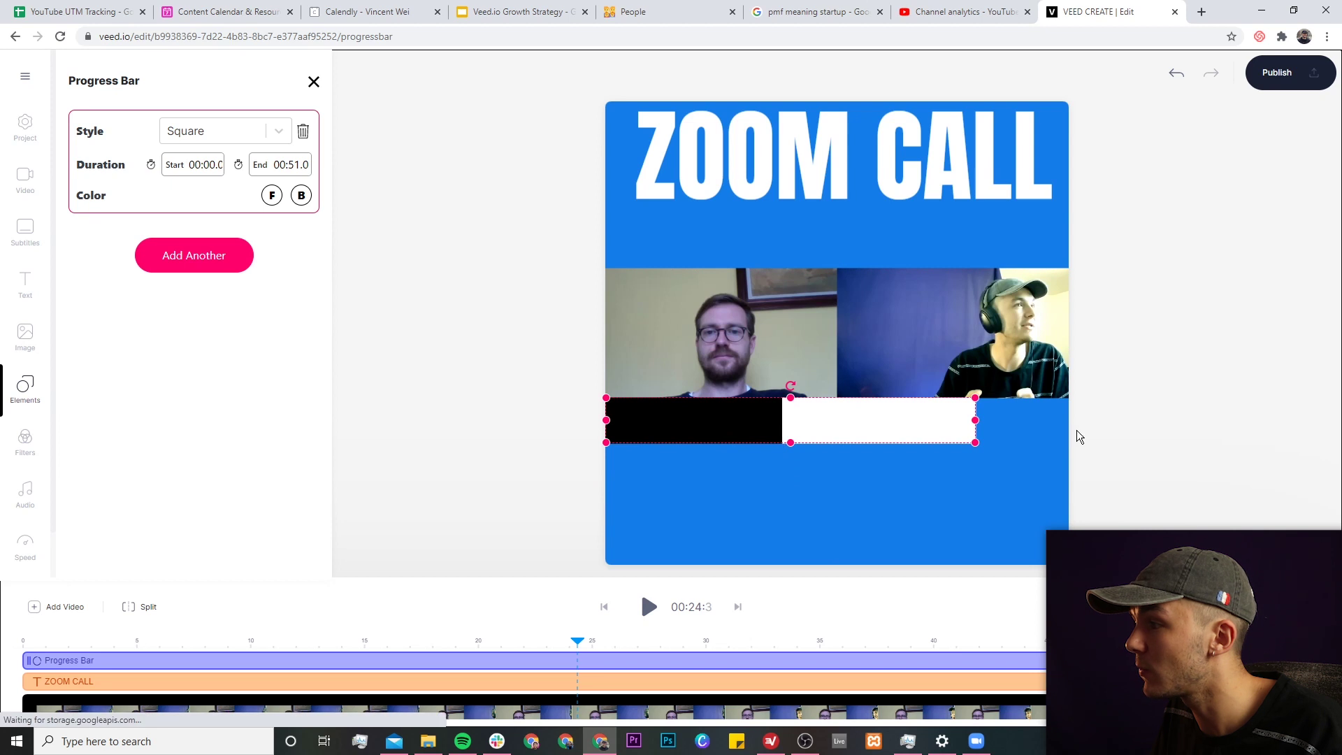
pyautogui.moveTo(974, 421); pyautogui.dragTo(1068, 420)
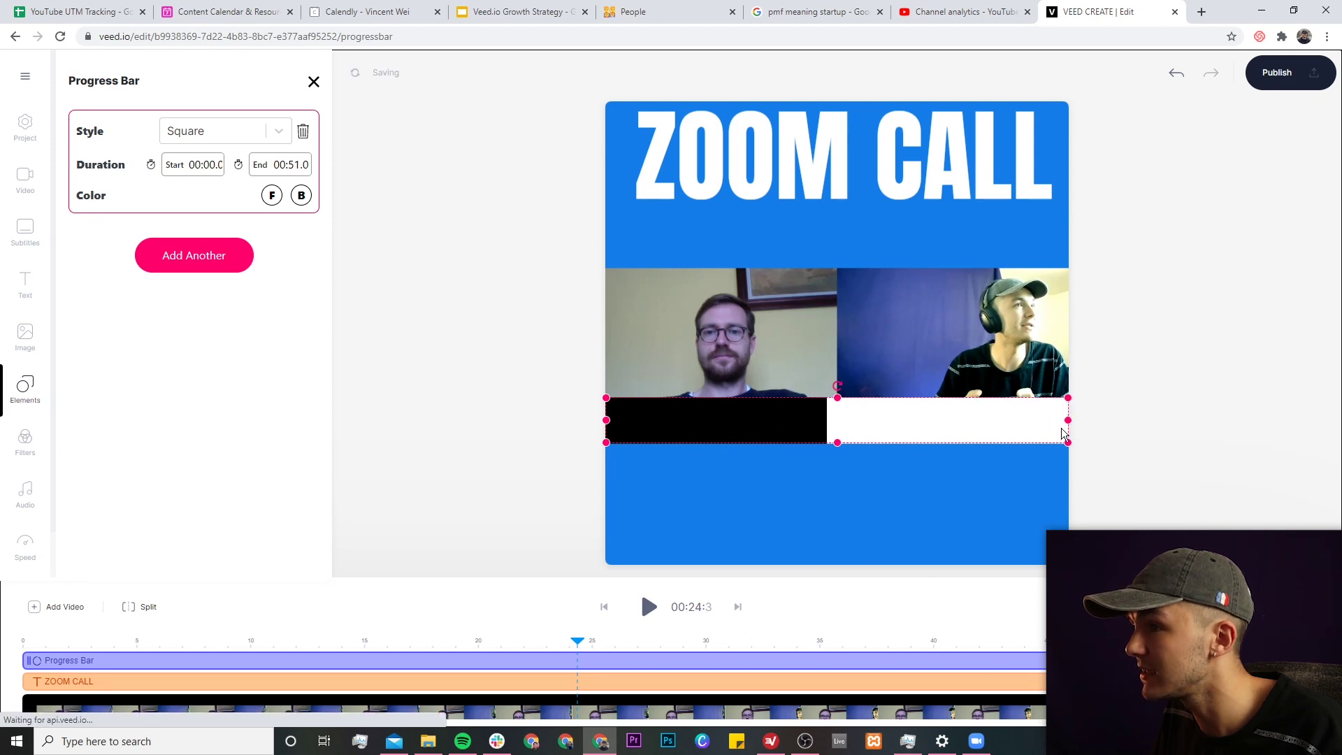
# Step: Set the progress bar's fill colour to blue
pyautogui.click(272, 195)
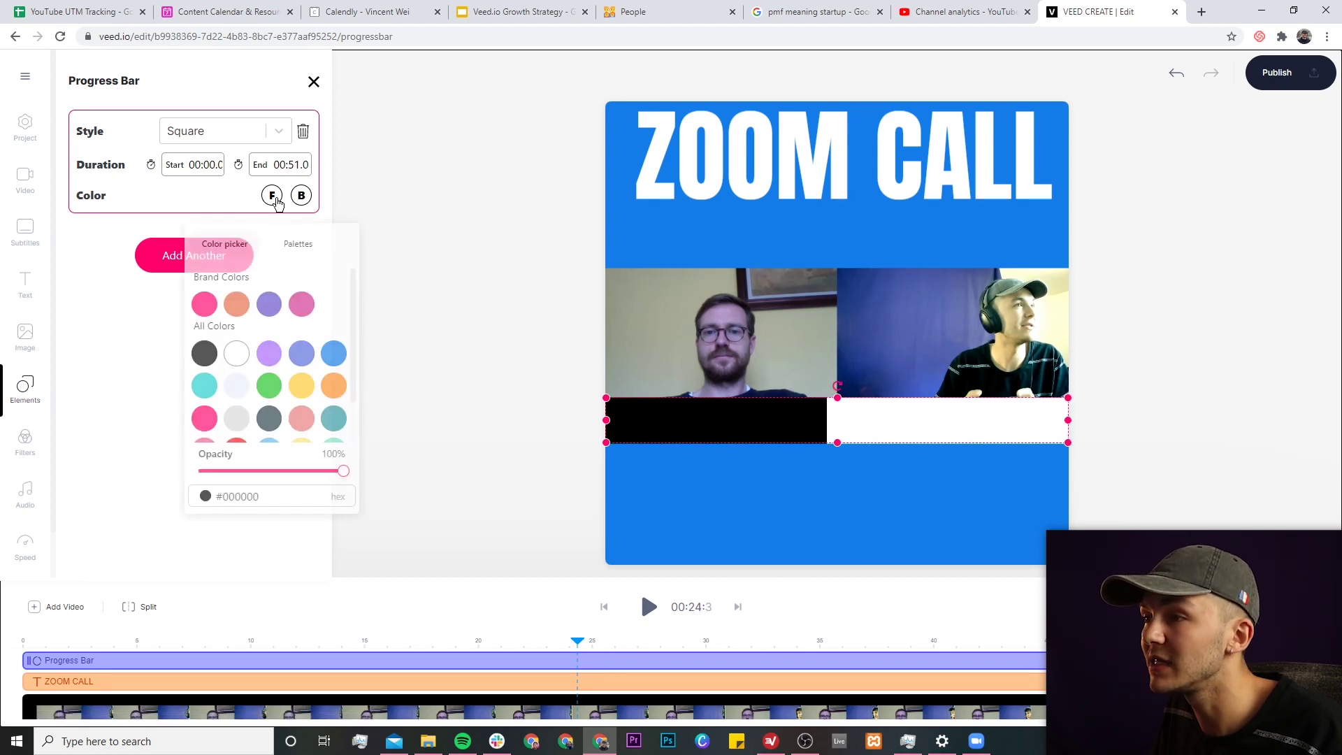
pyautogui.click(333, 353)
pyautogui.click(482, 383)
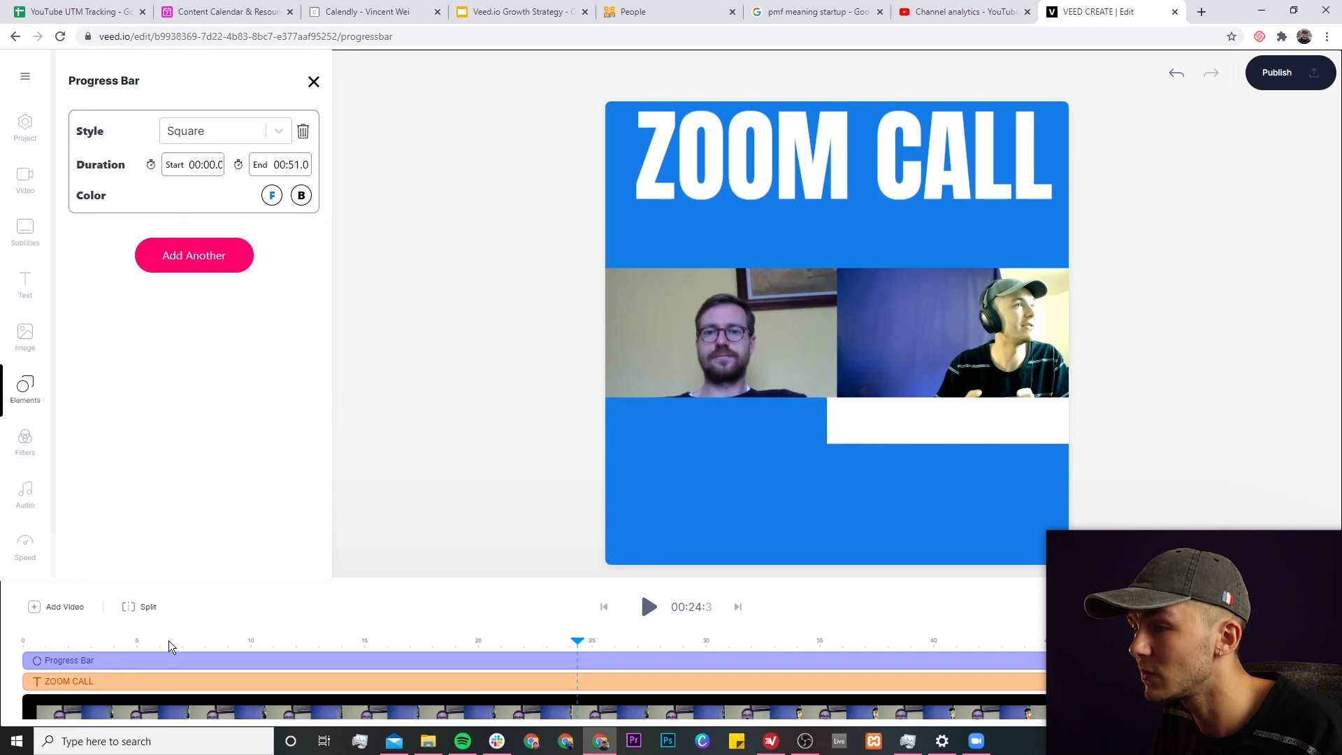
# Step: Preview the progress bar at the start, around 24 seconds, and near 49.8 seconds
pyautogui.click(37, 640)
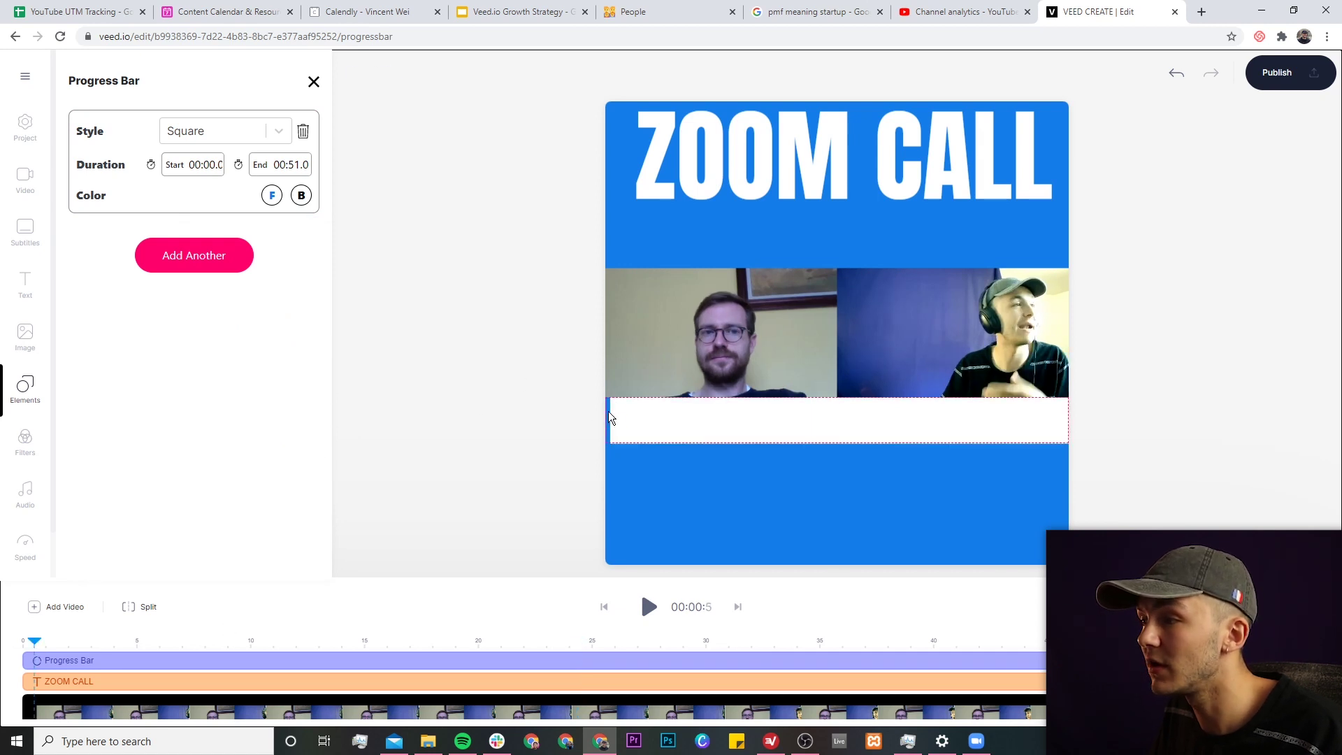
pyautogui.click(581, 641)
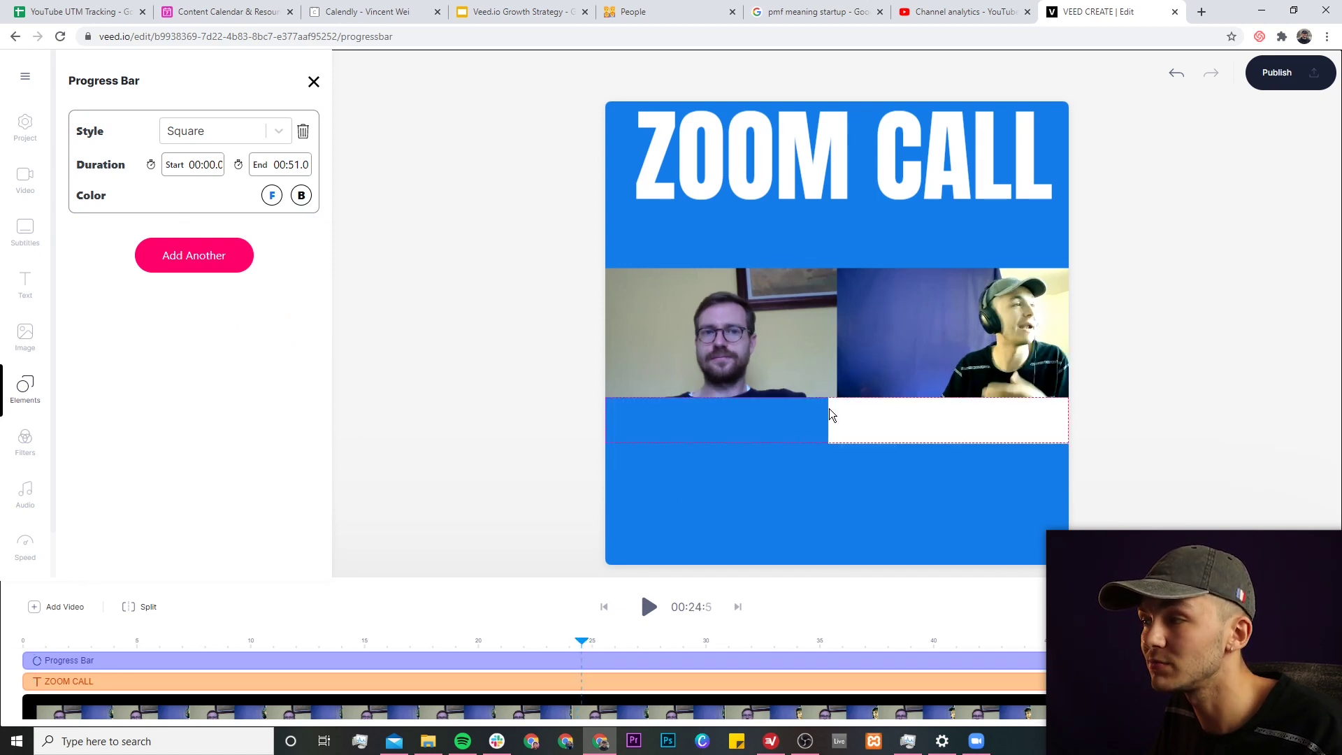
pyautogui.click(1091, 641)
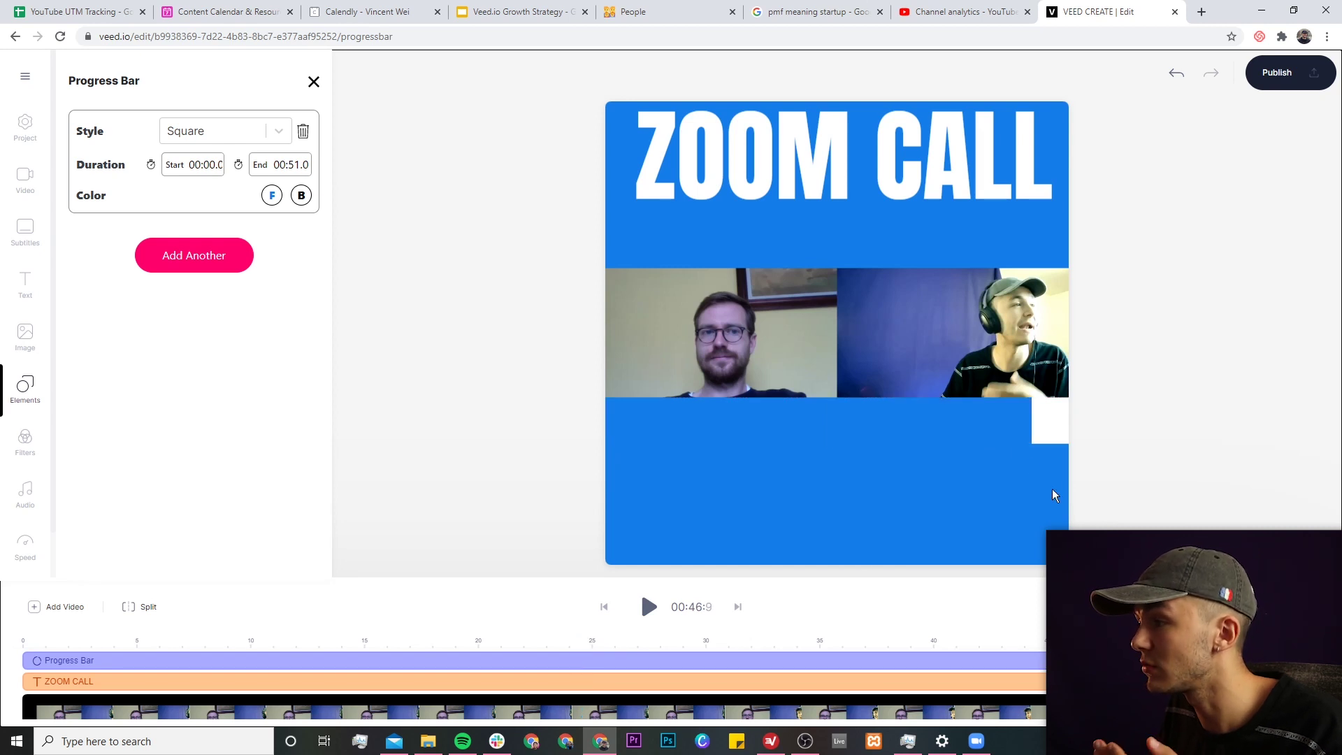
pyautogui.click(1157, 640)
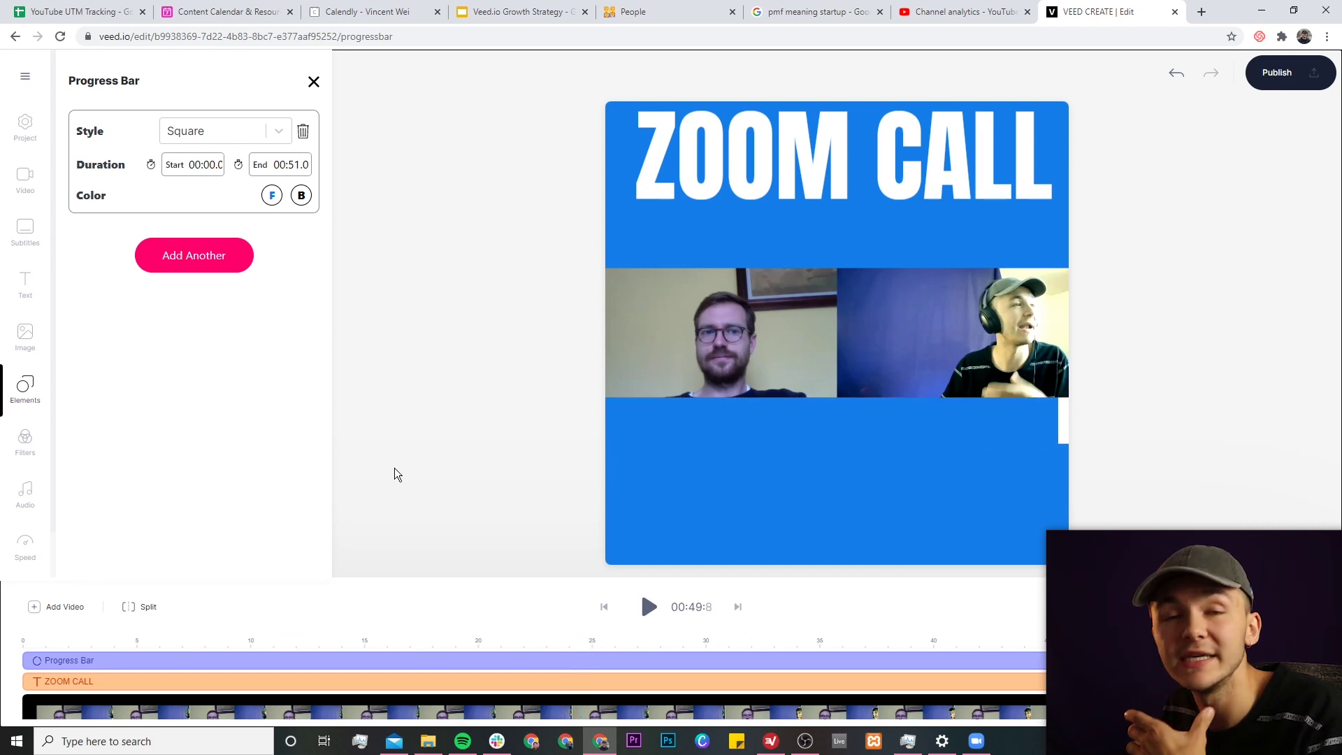